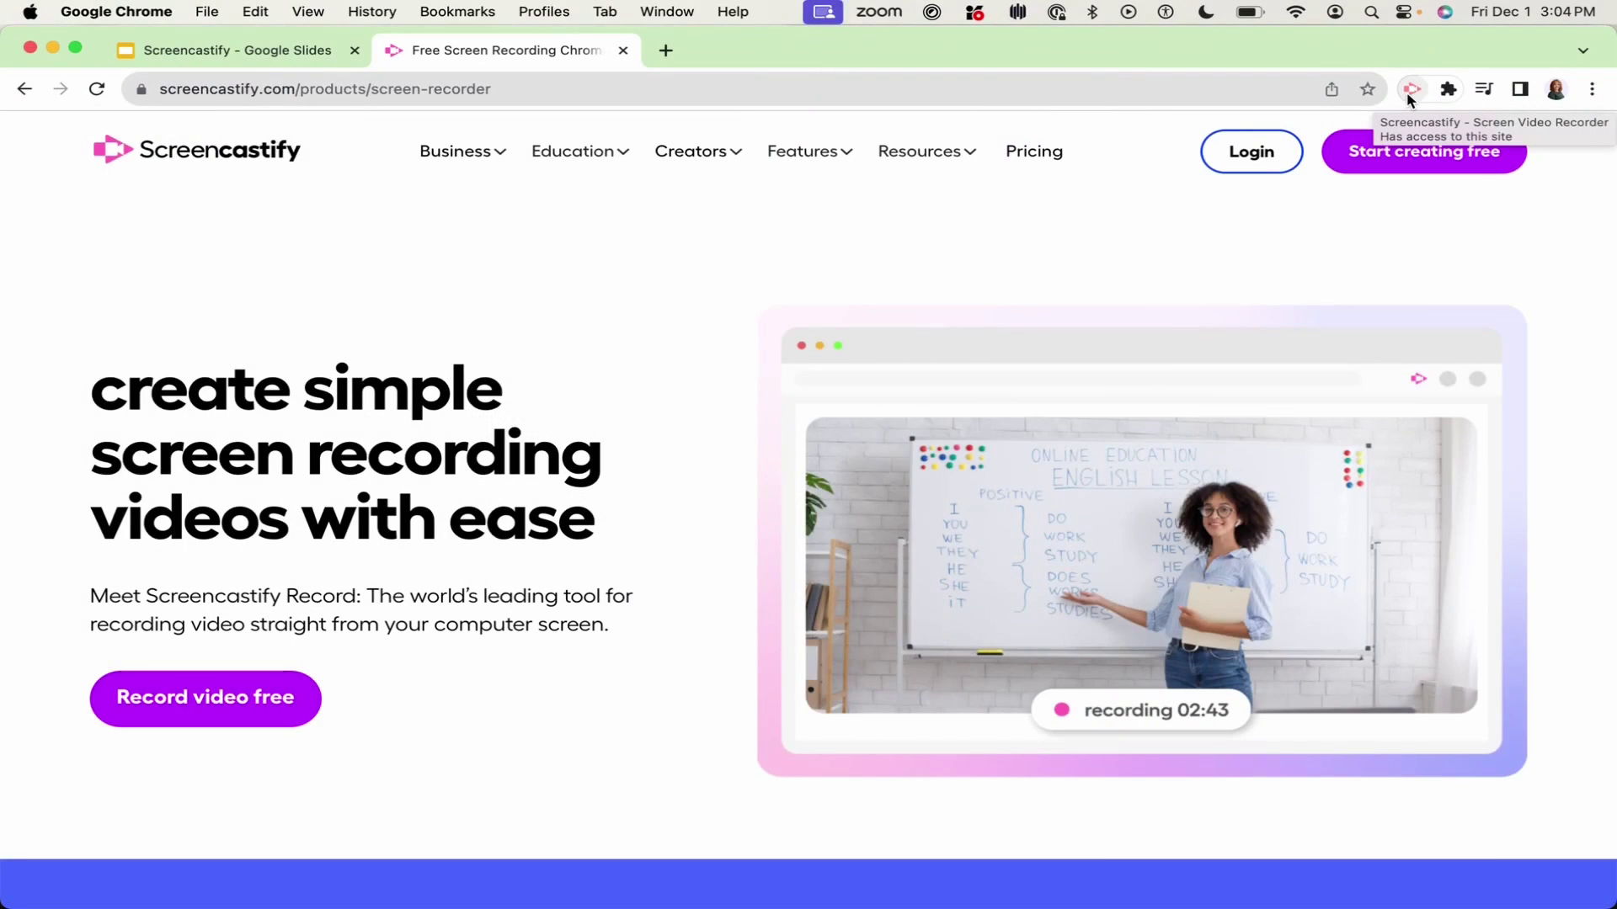
Record a short clip of the current browser tab with the Screencastify extension.
{"action": "left_click", "coordinate": [1408, 96]}
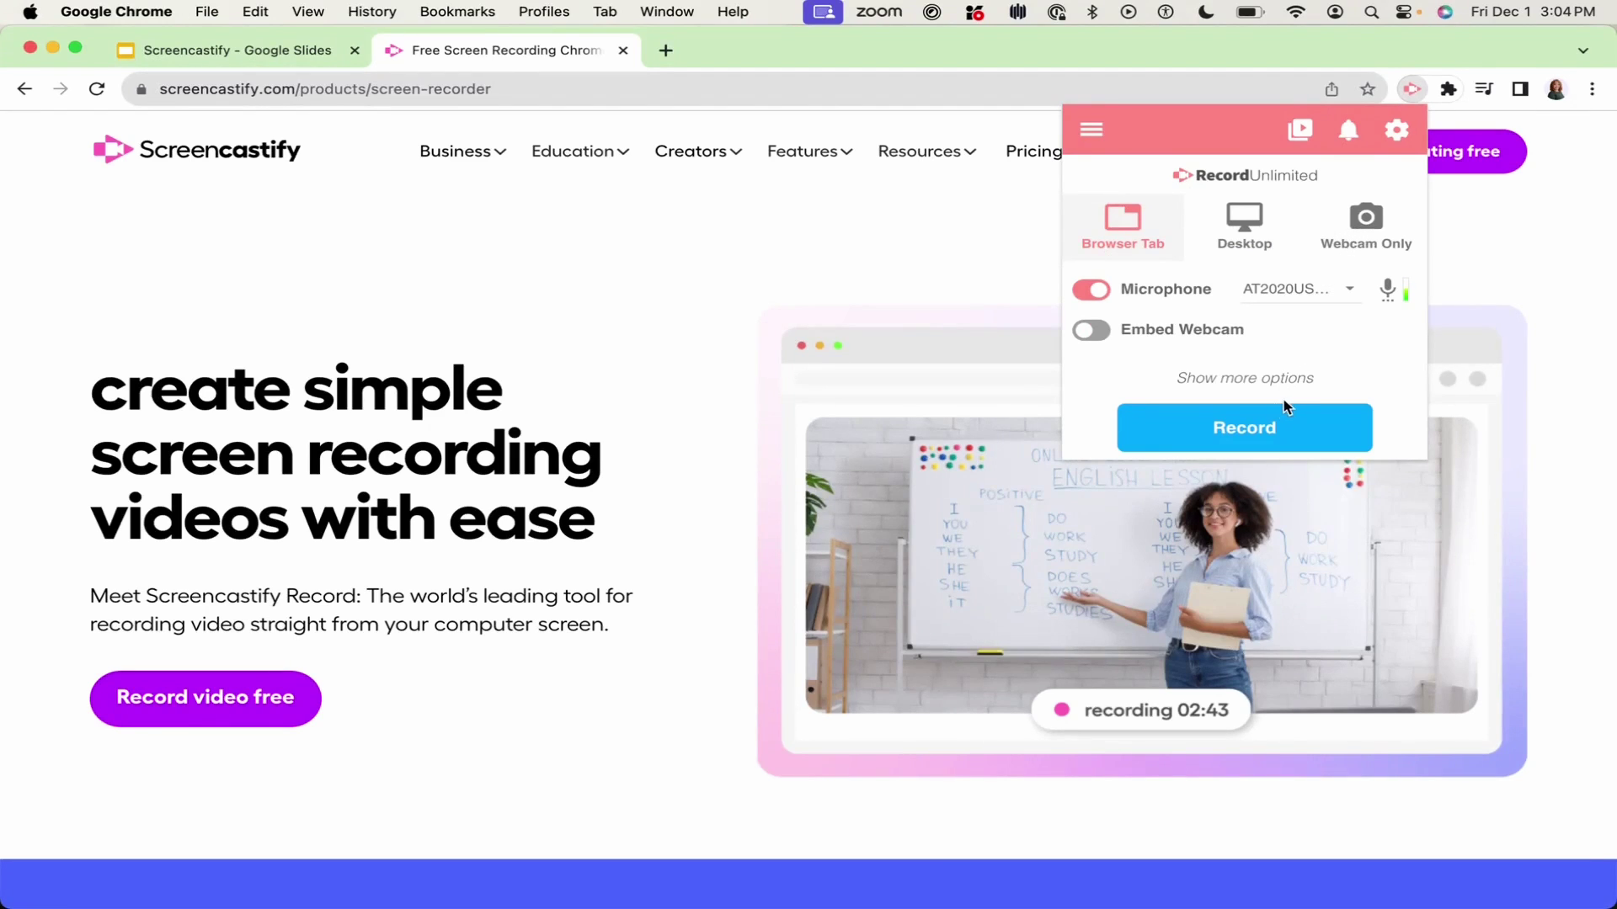
{"action": "left_click", "coordinate": [1241, 430]}
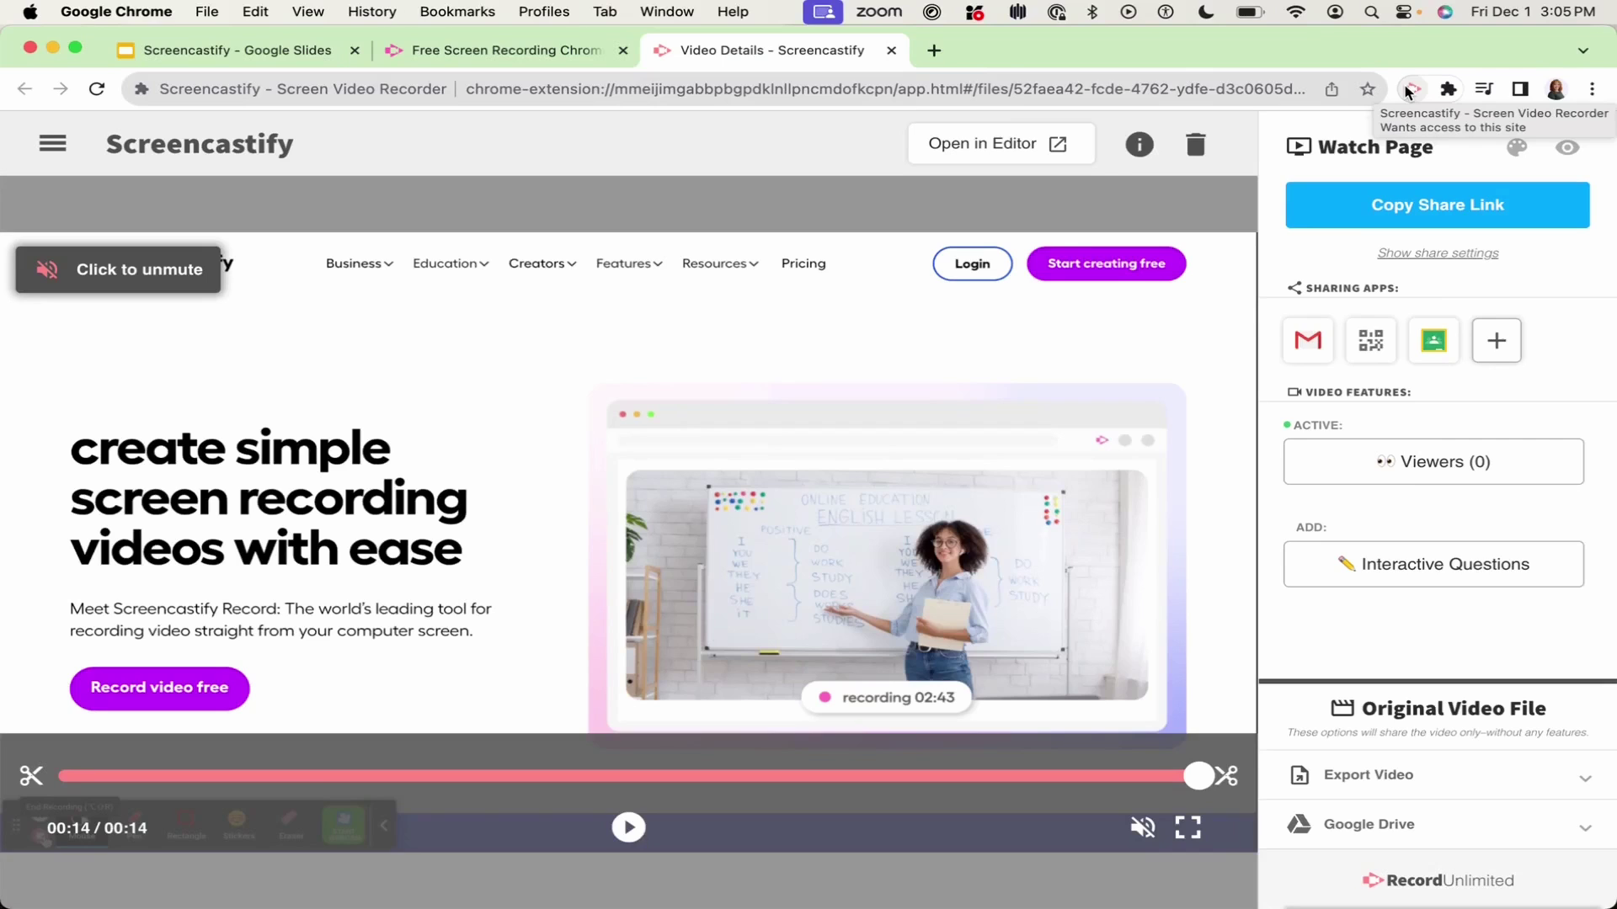
{"action": "left_click", "coordinate": [1412, 88]}
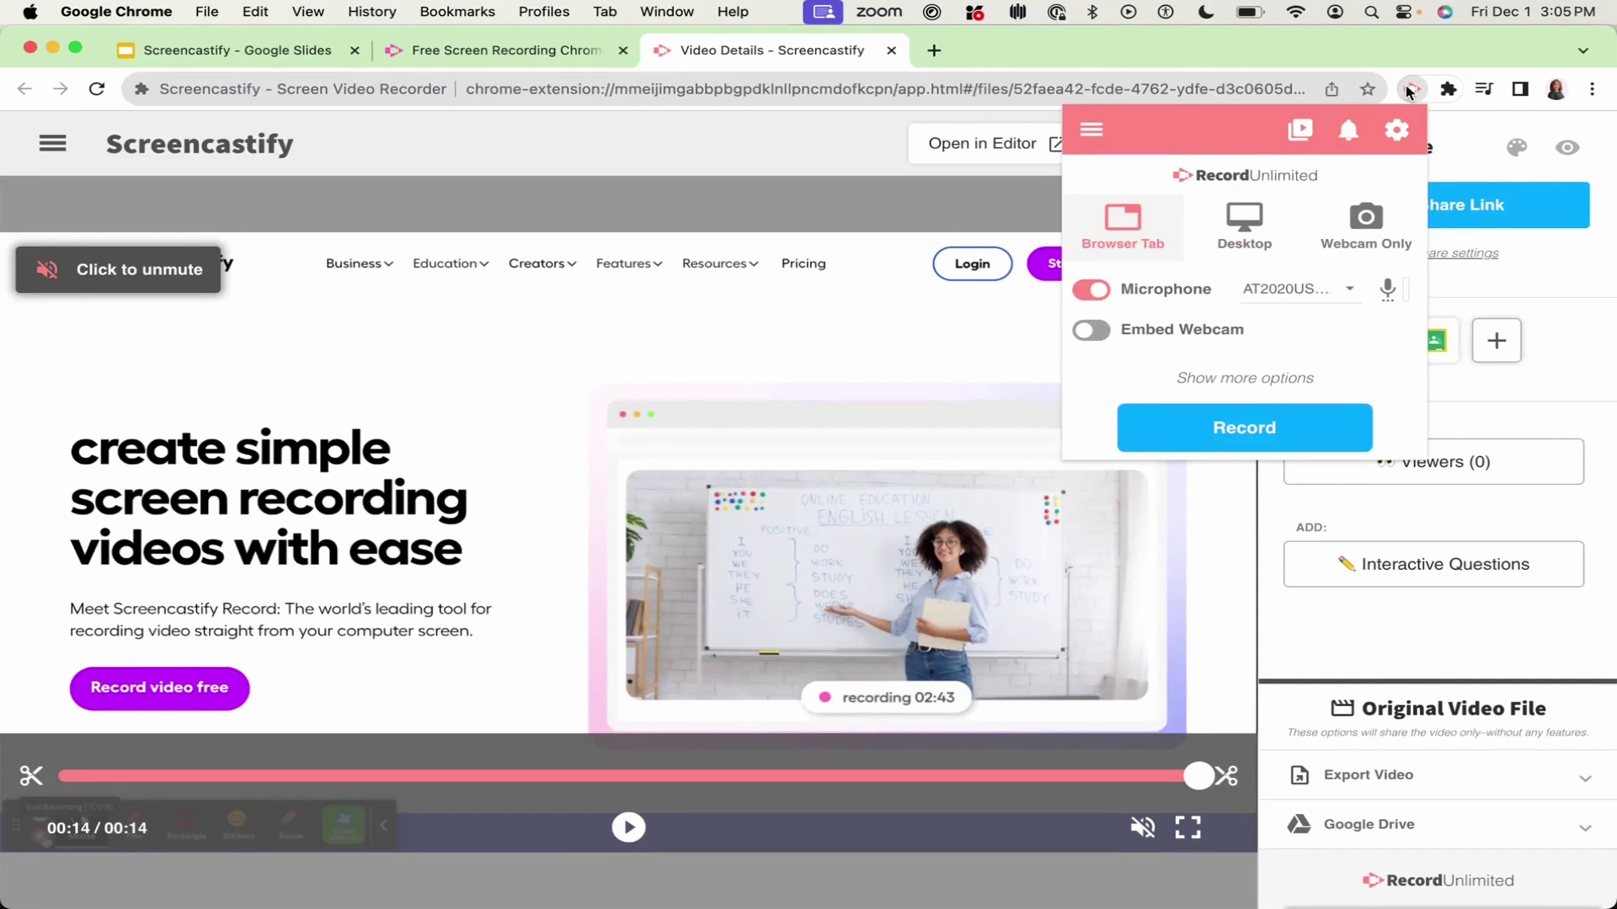
{"action": "left_click", "coordinate": [1091, 140]}
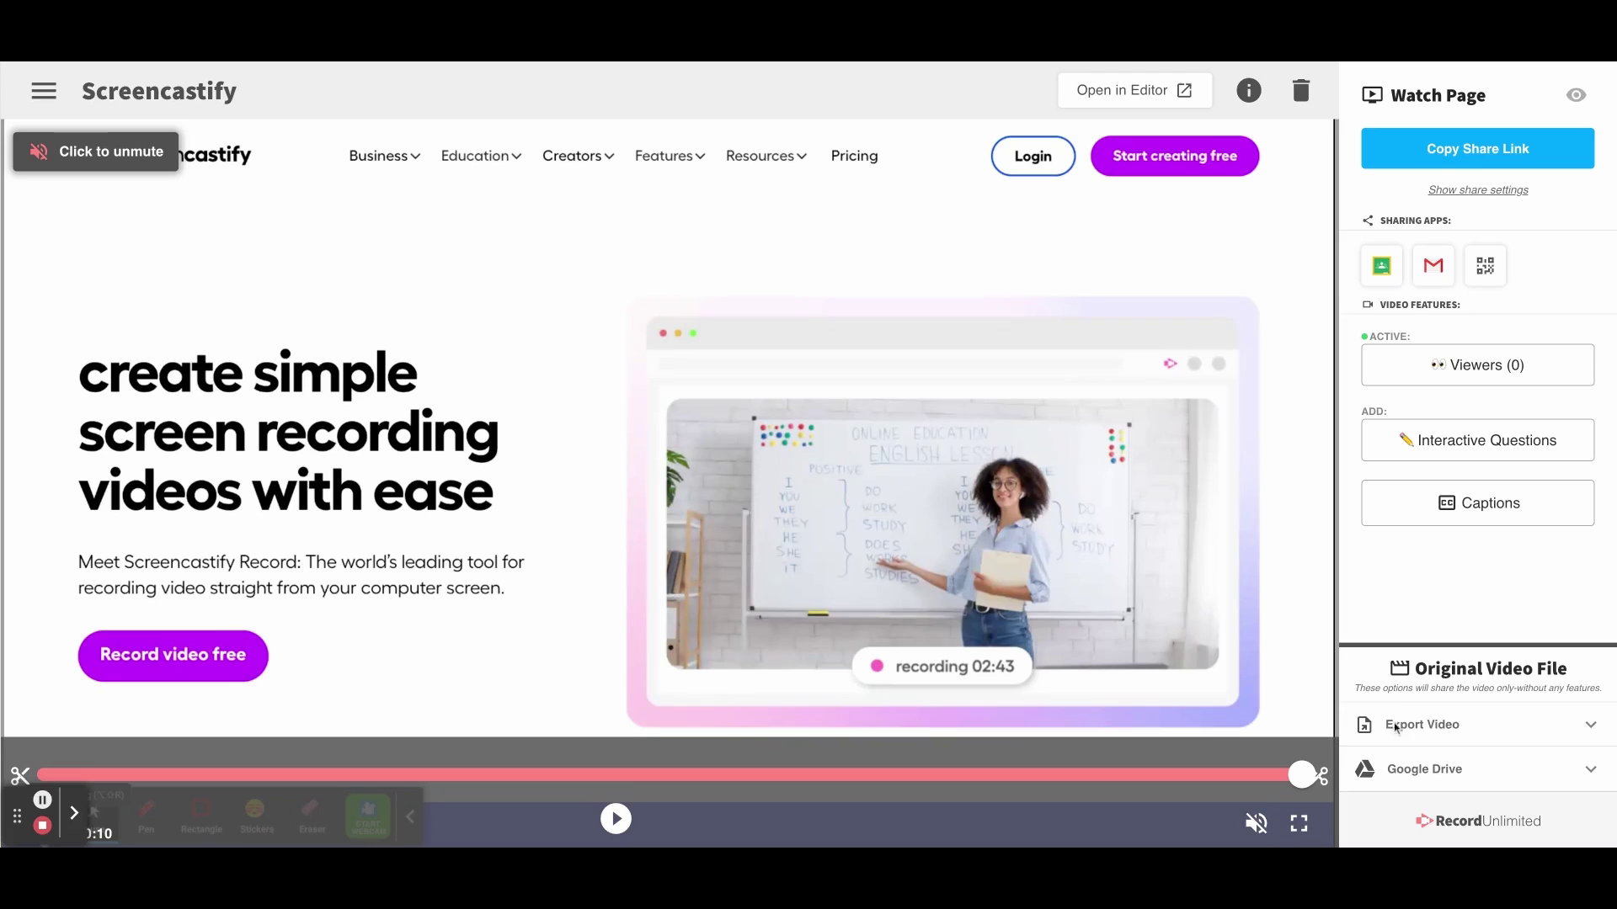
Expand the Export Video options on the video details page to reach Open in Editor.
{"action": "left_click", "coordinate": [1589, 725]}
{"action": "scroll", "coordinate": [1583, 657], "scroll_direction": "down", "scroll_amount": 2}
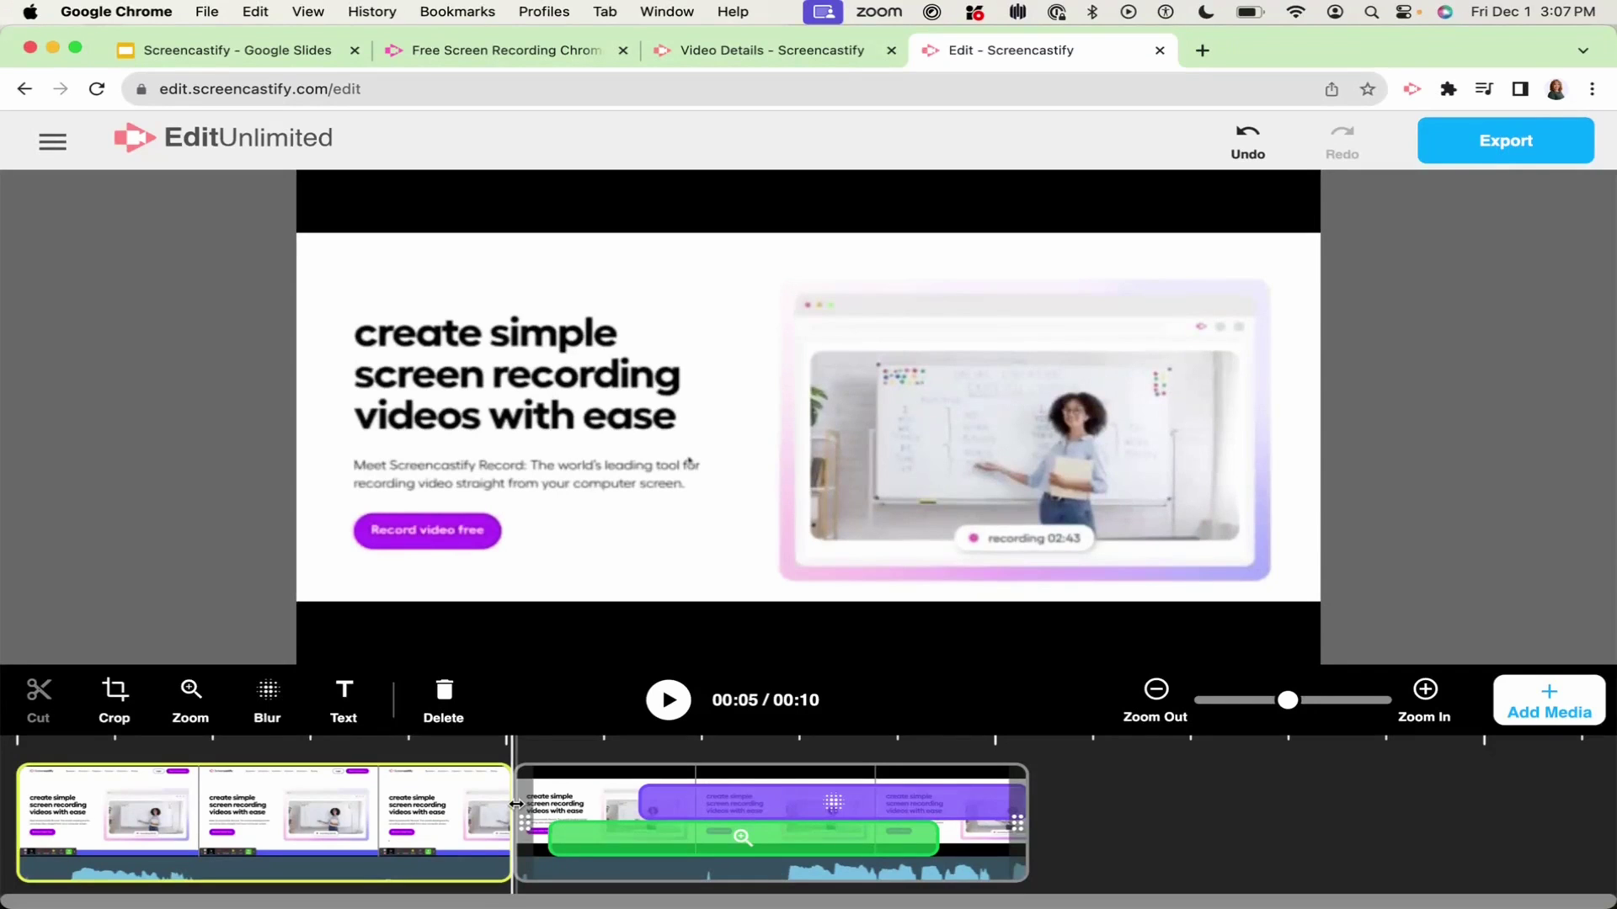
Trim the second clip's start so the video runs 9 seconds, and cut the first clip at 00:02.
{"action": "left_click_drag", "start_coordinate": [517, 804], "coordinate": [589, 813]}
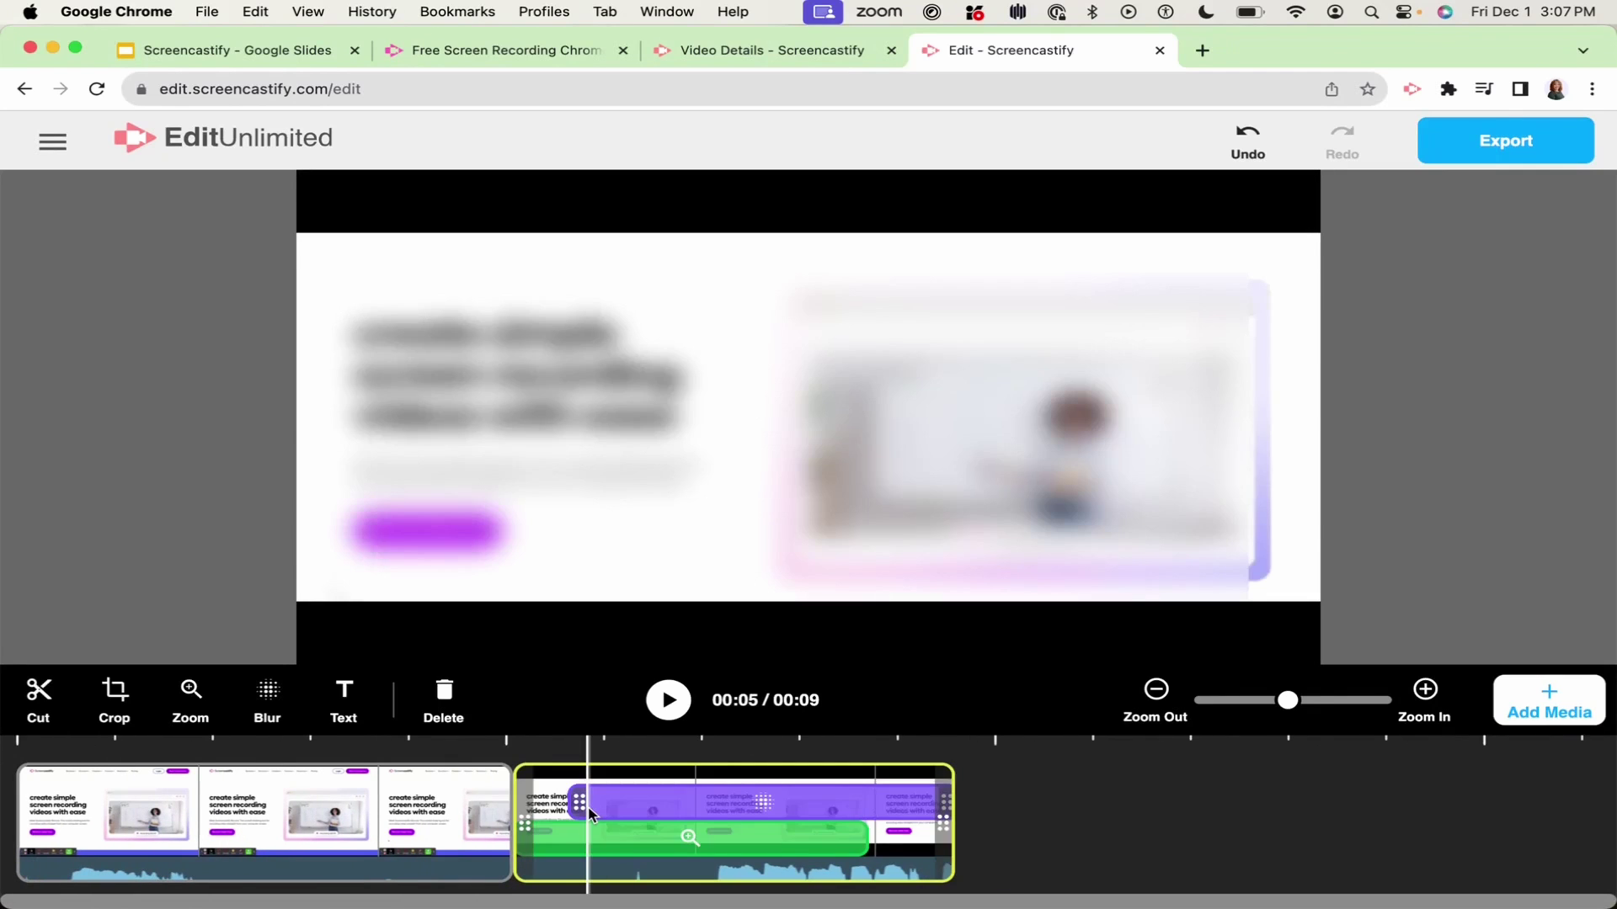
{"action": "left_click", "coordinate": [233, 814]}
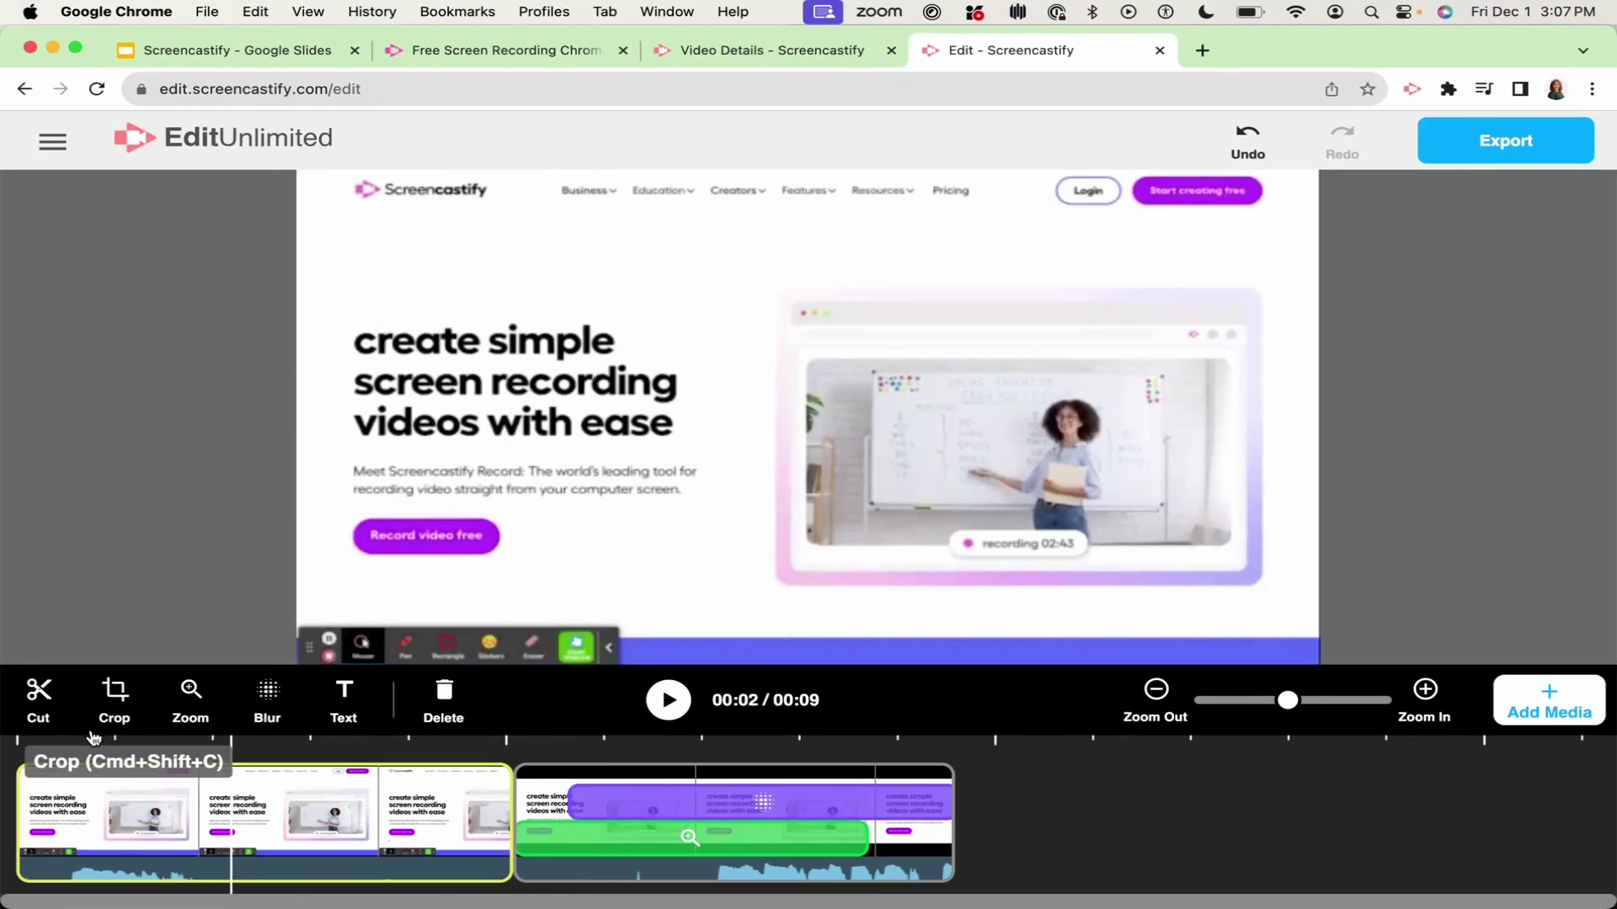
{"action": "left_click", "coordinate": [36, 725]}
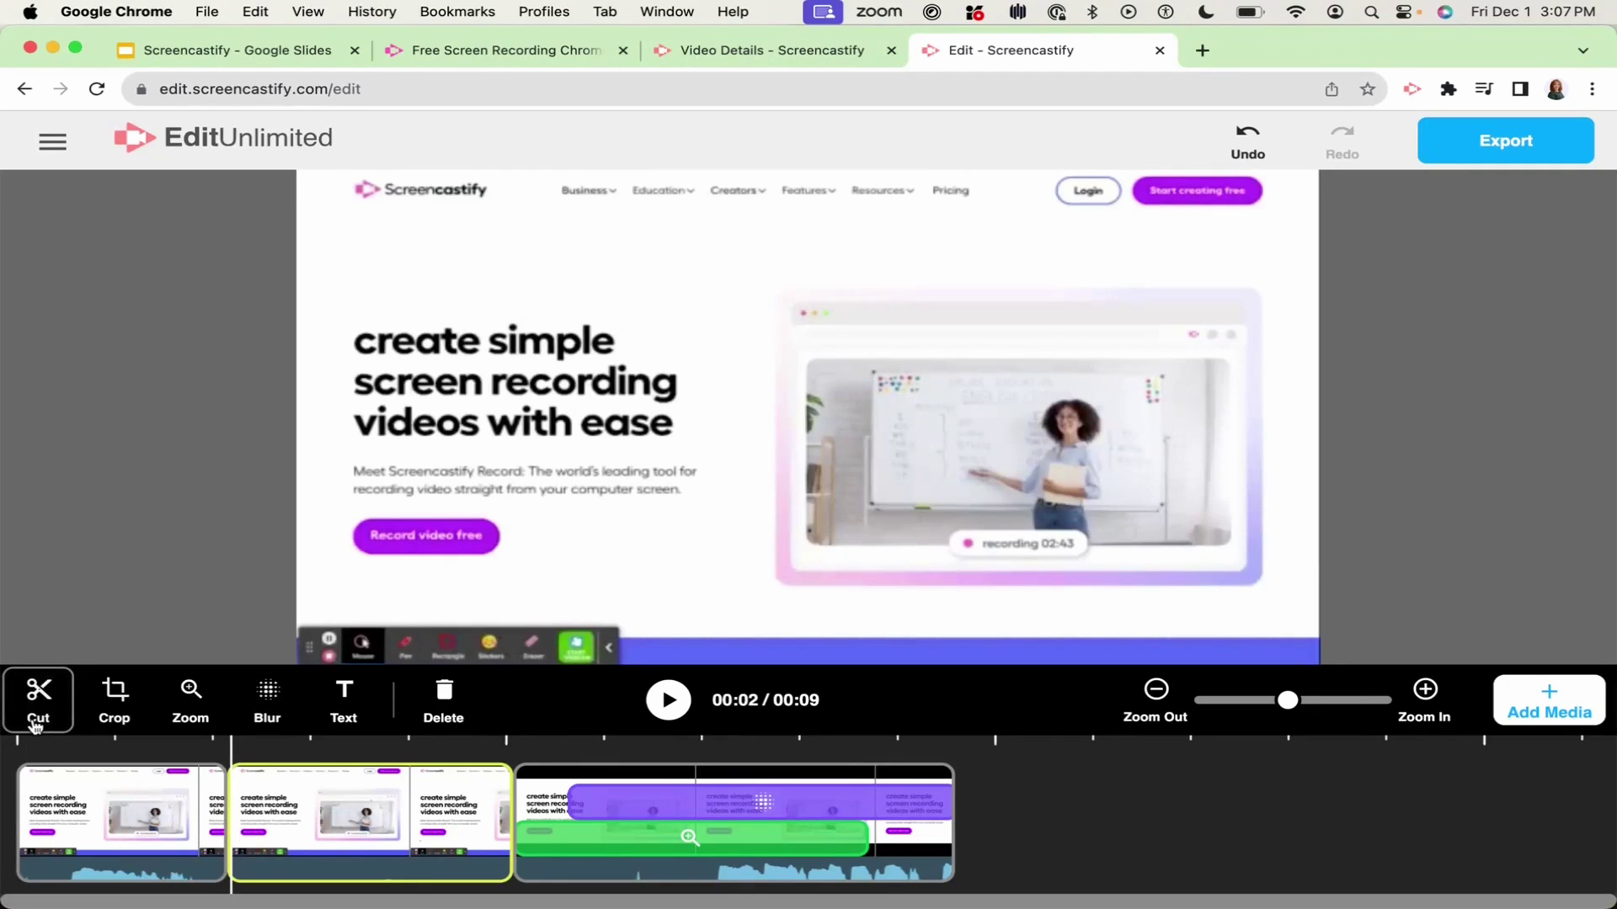
Widen the middle clip's crop frame up-left and right around the headline and hero image, then apply it.
{"action": "left_click", "coordinate": [126, 710]}
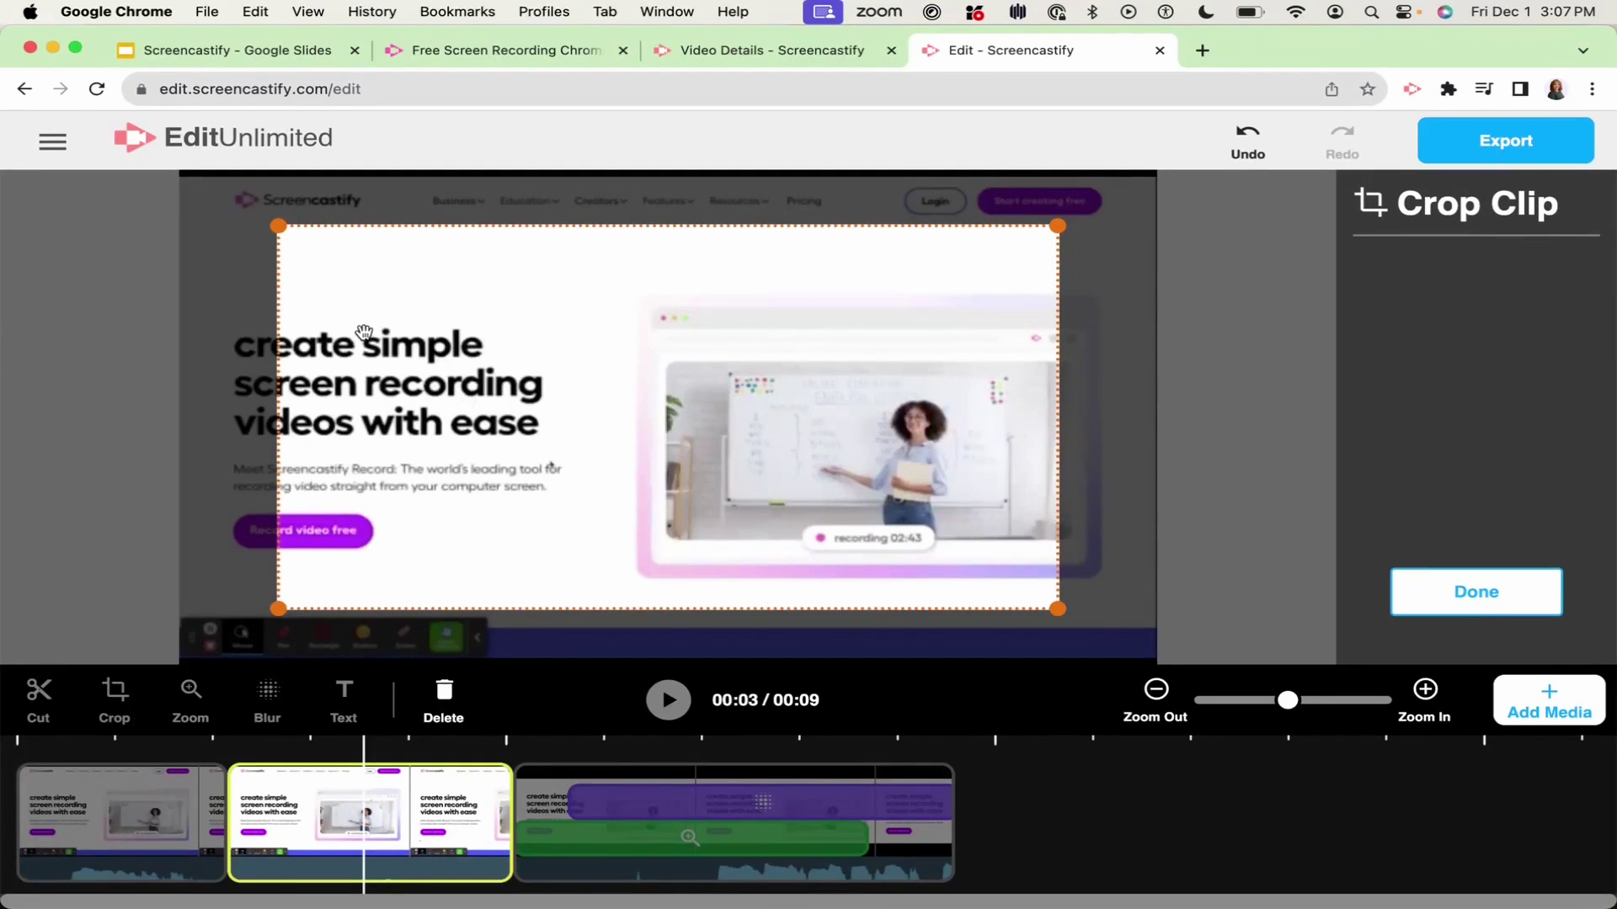
{"action": "left_click_drag", "start_coordinate": [275, 230], "coordinate": [195, 266]}
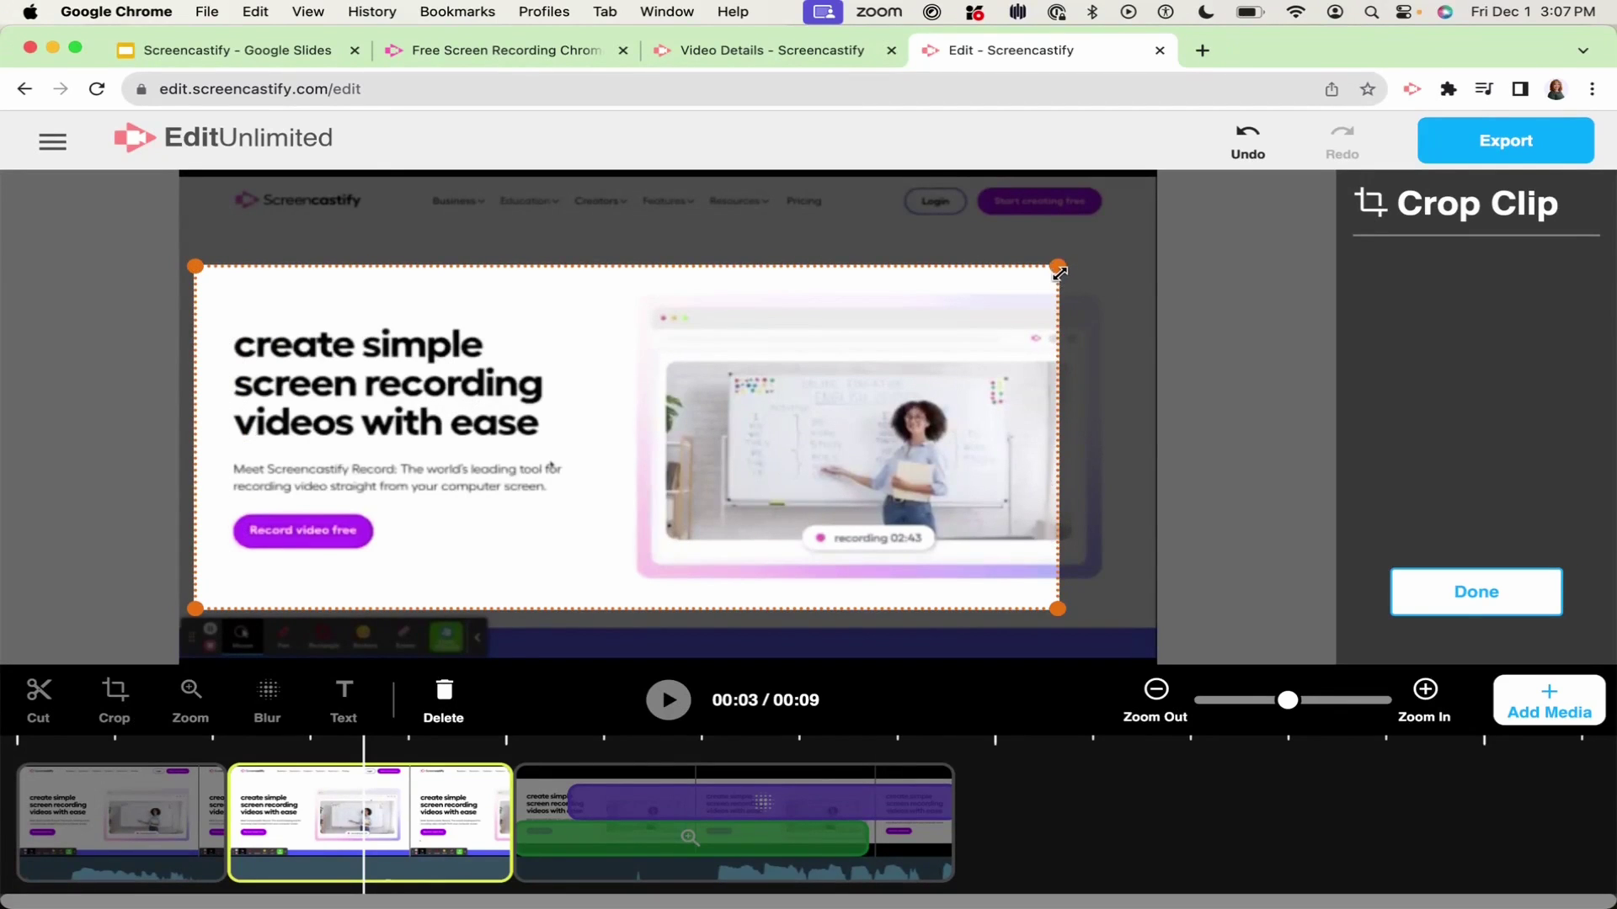
{"action": "left_click_drag", "start_coordinate": [1059, 271], "coordinate": [1148, 273]}
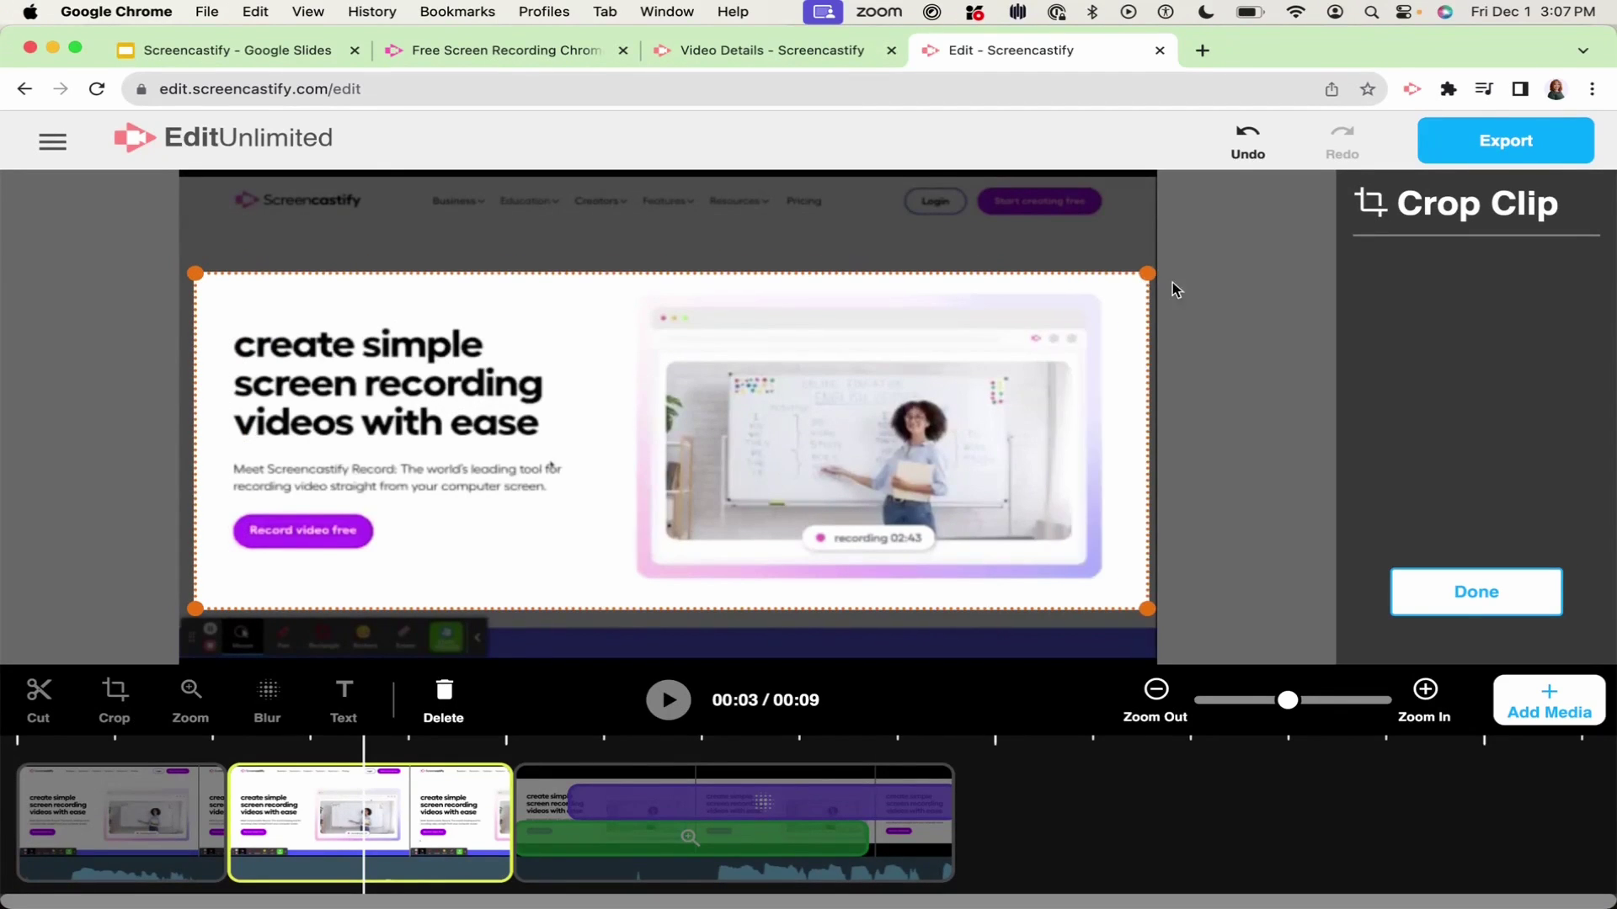
{"action": "left_click", "coordinate": [1450, 602]}
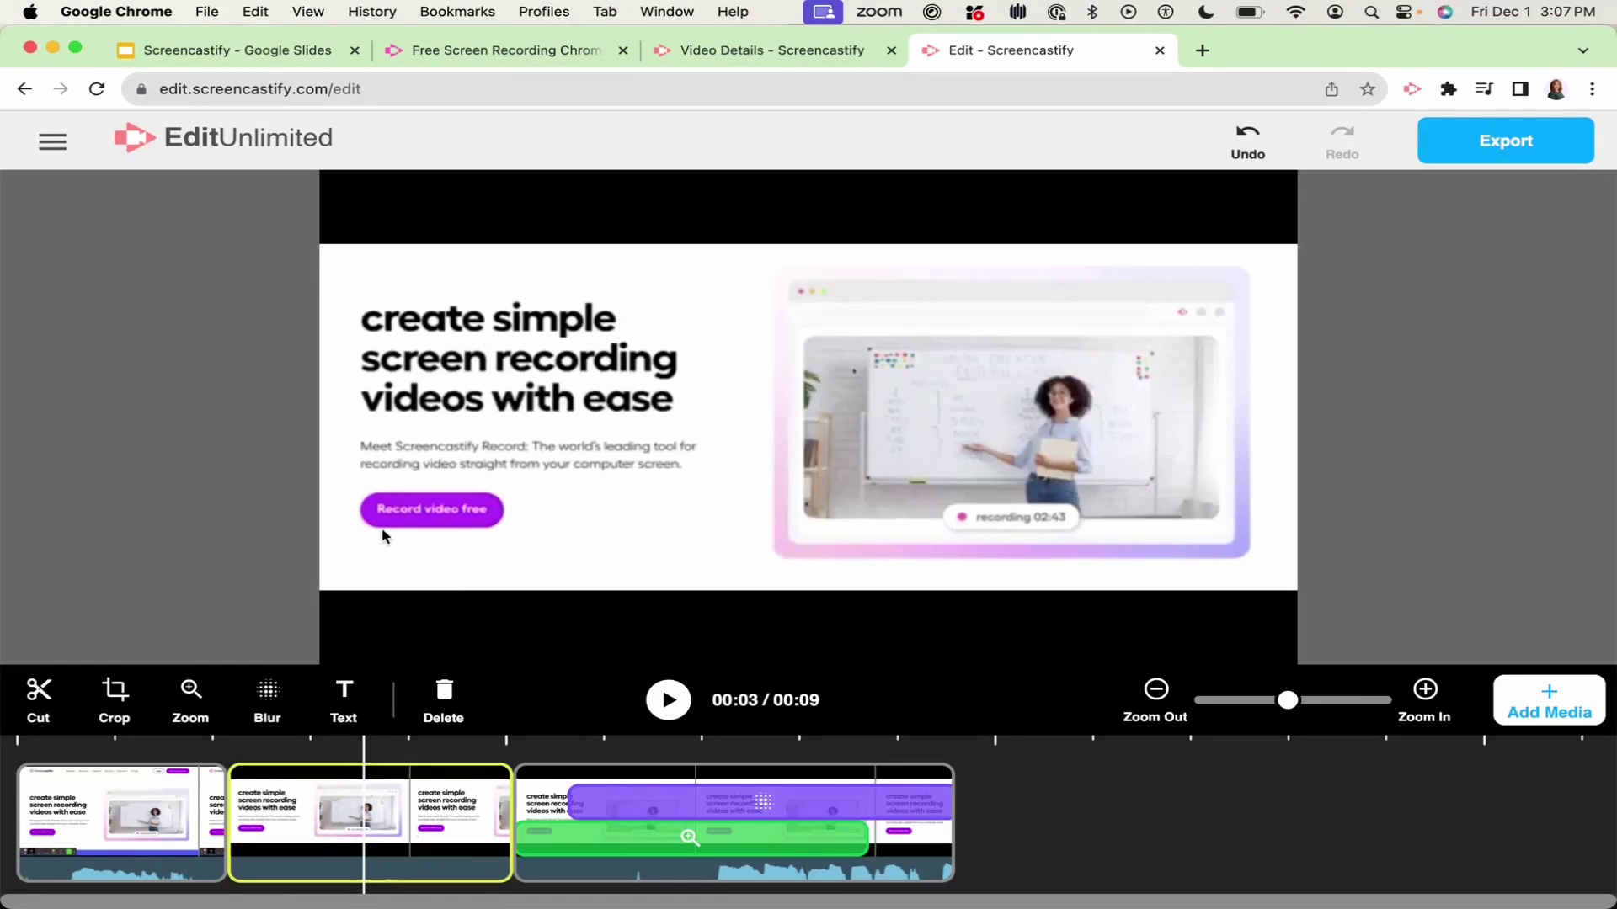
Add a 'Screencastify' text caption at 2 seconds, size 22, placed over the headline.
{"action": "left_click", "coordinate": [272, 804]}
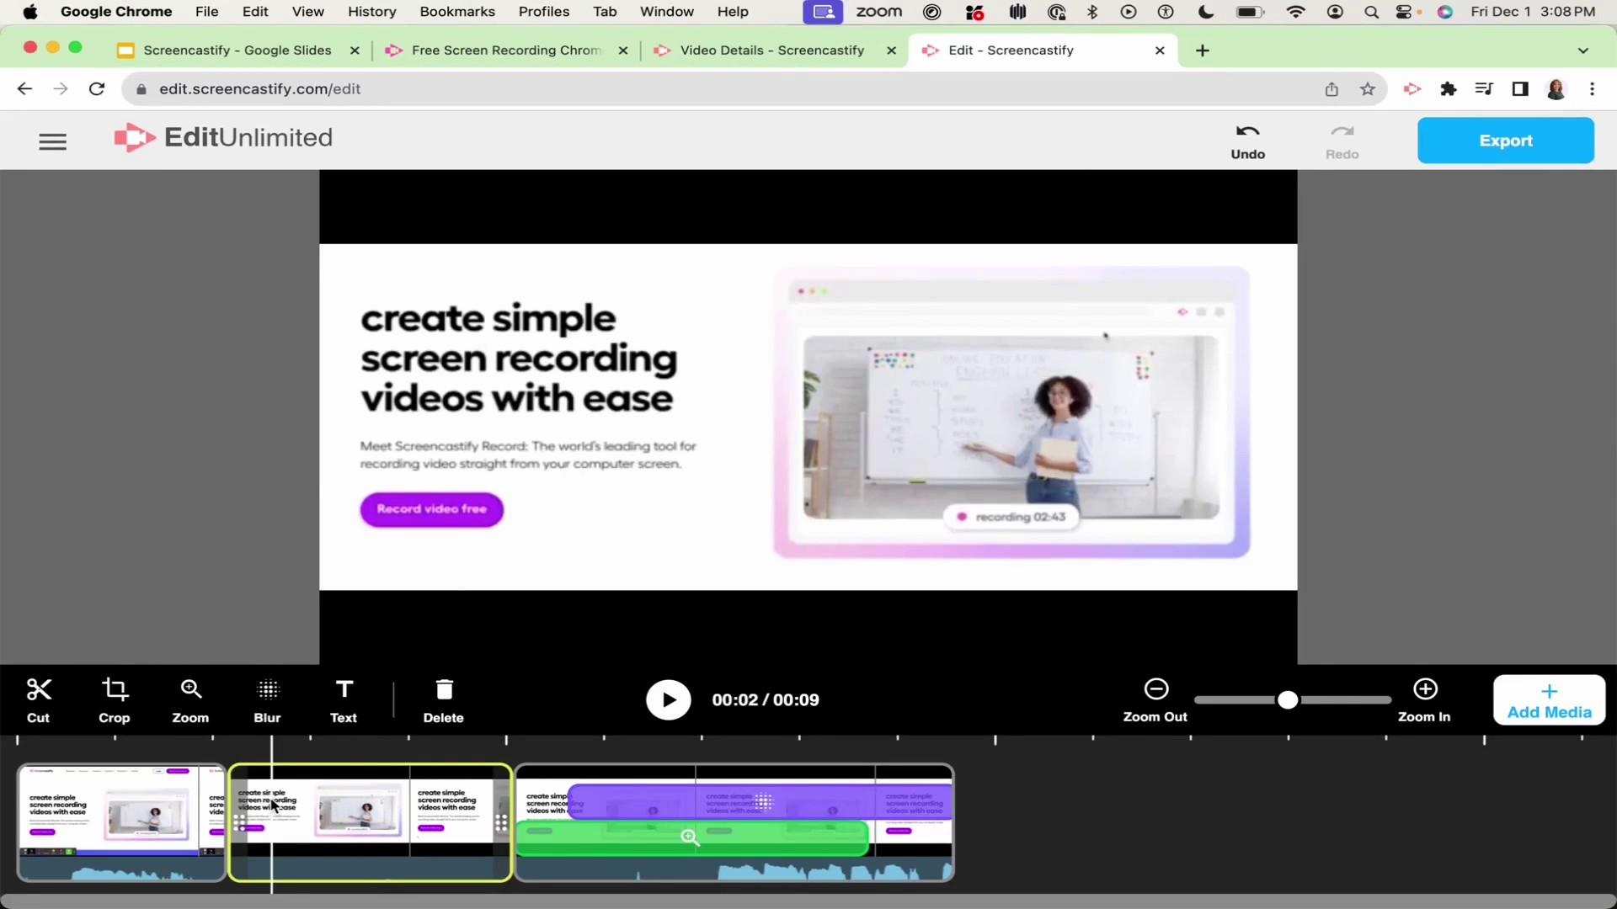
{"action": "left_click", "coordinate": [345, 714]}
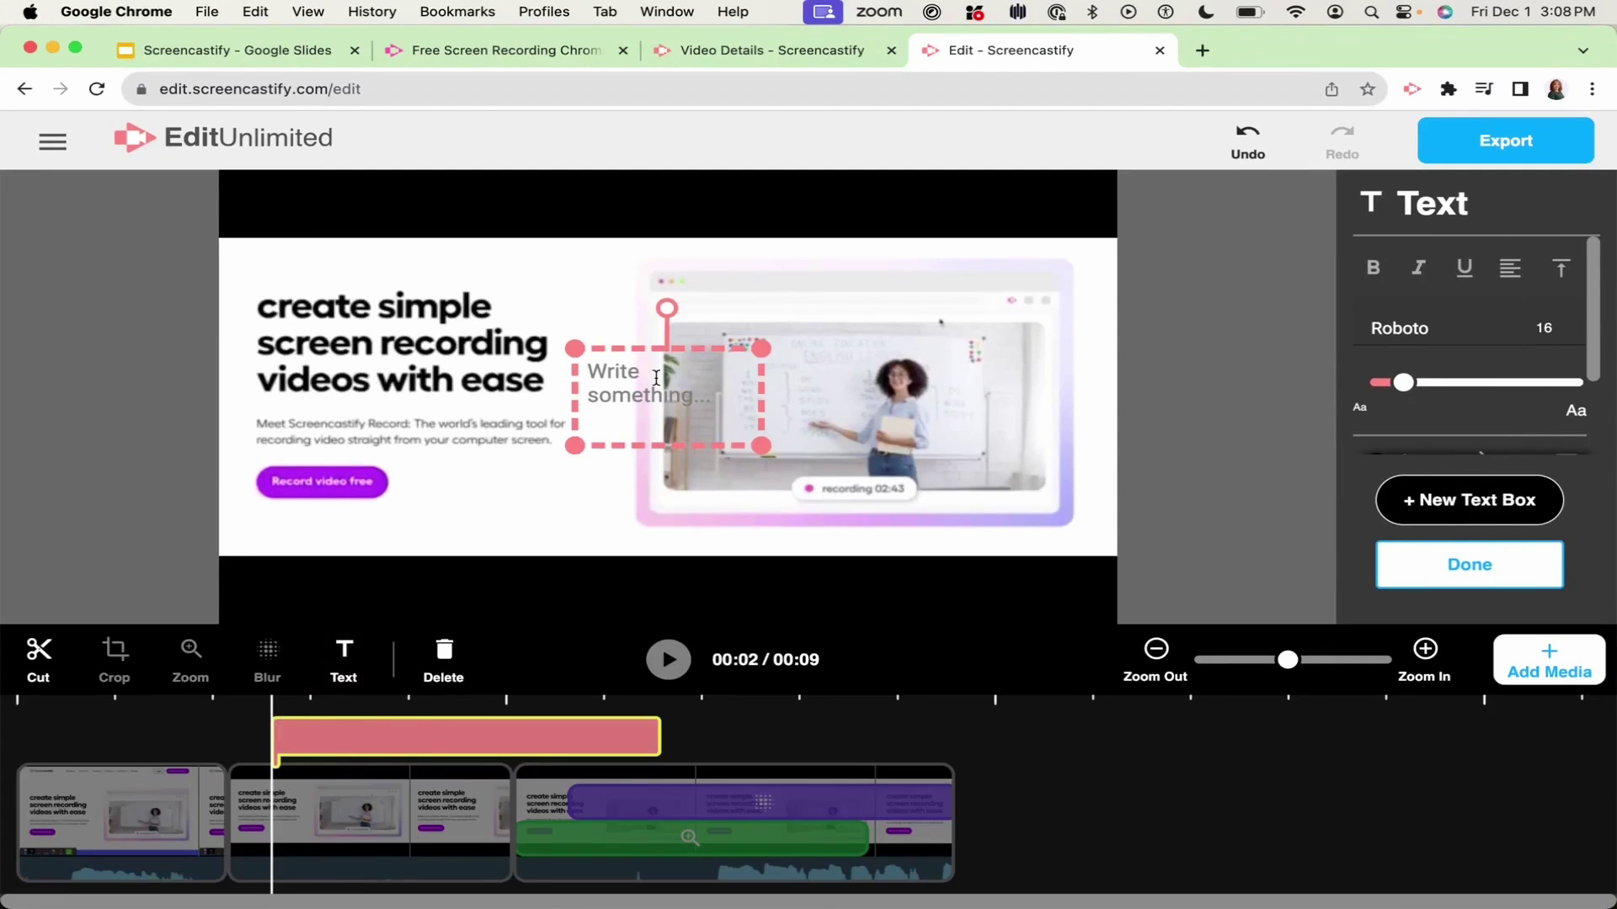
{"action": "type", "text": "Sc"}
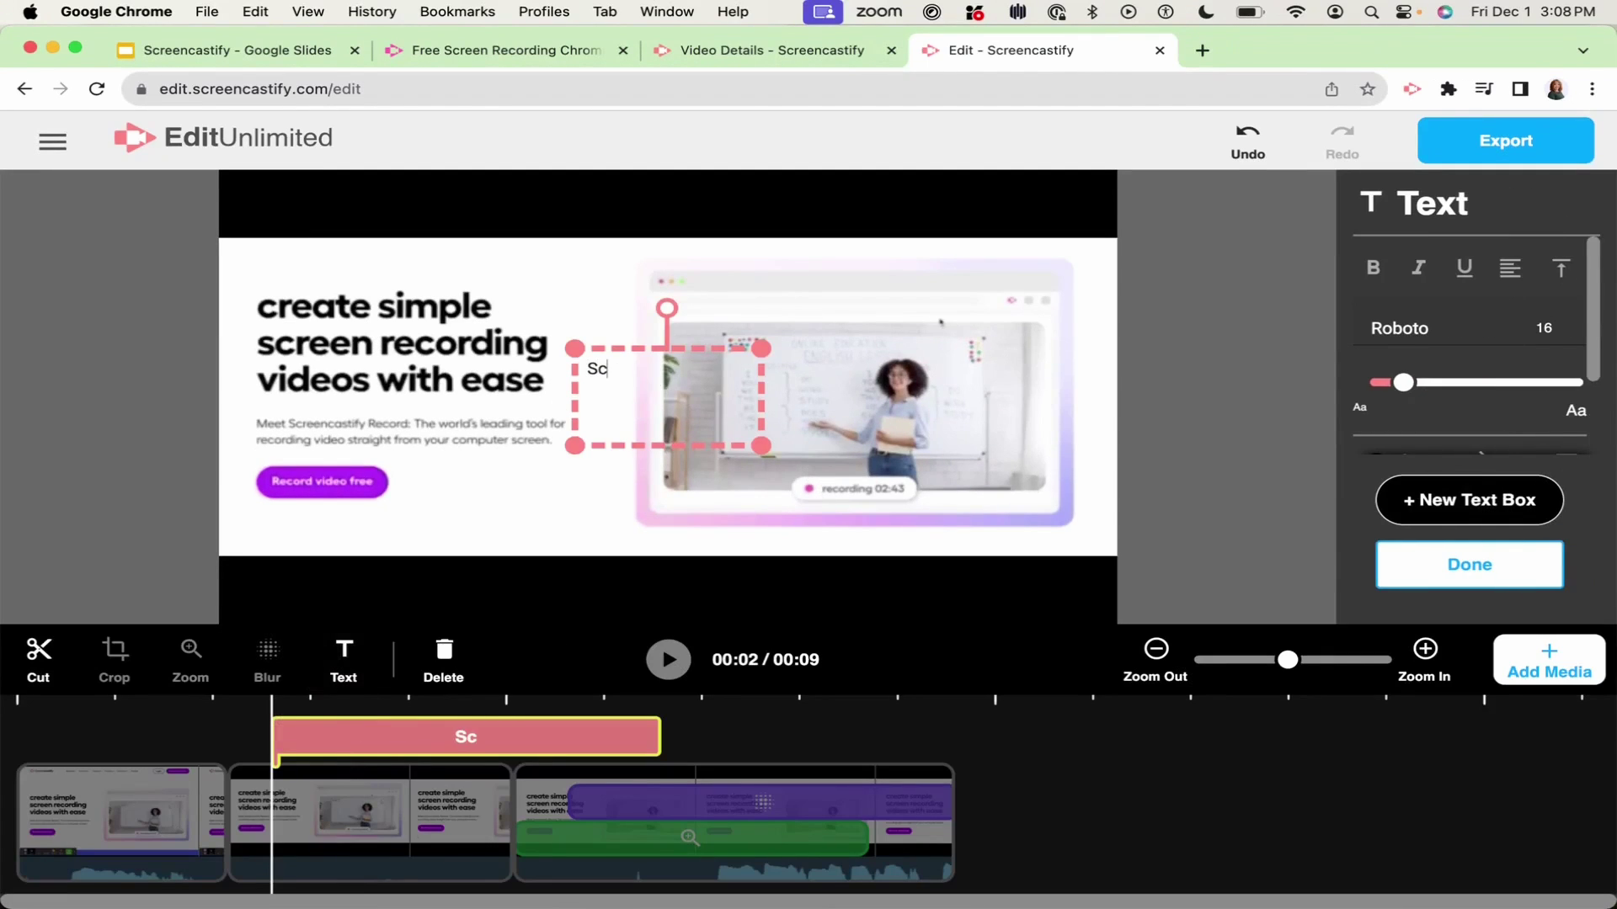
{"action": "type", "text": "reencastify"}
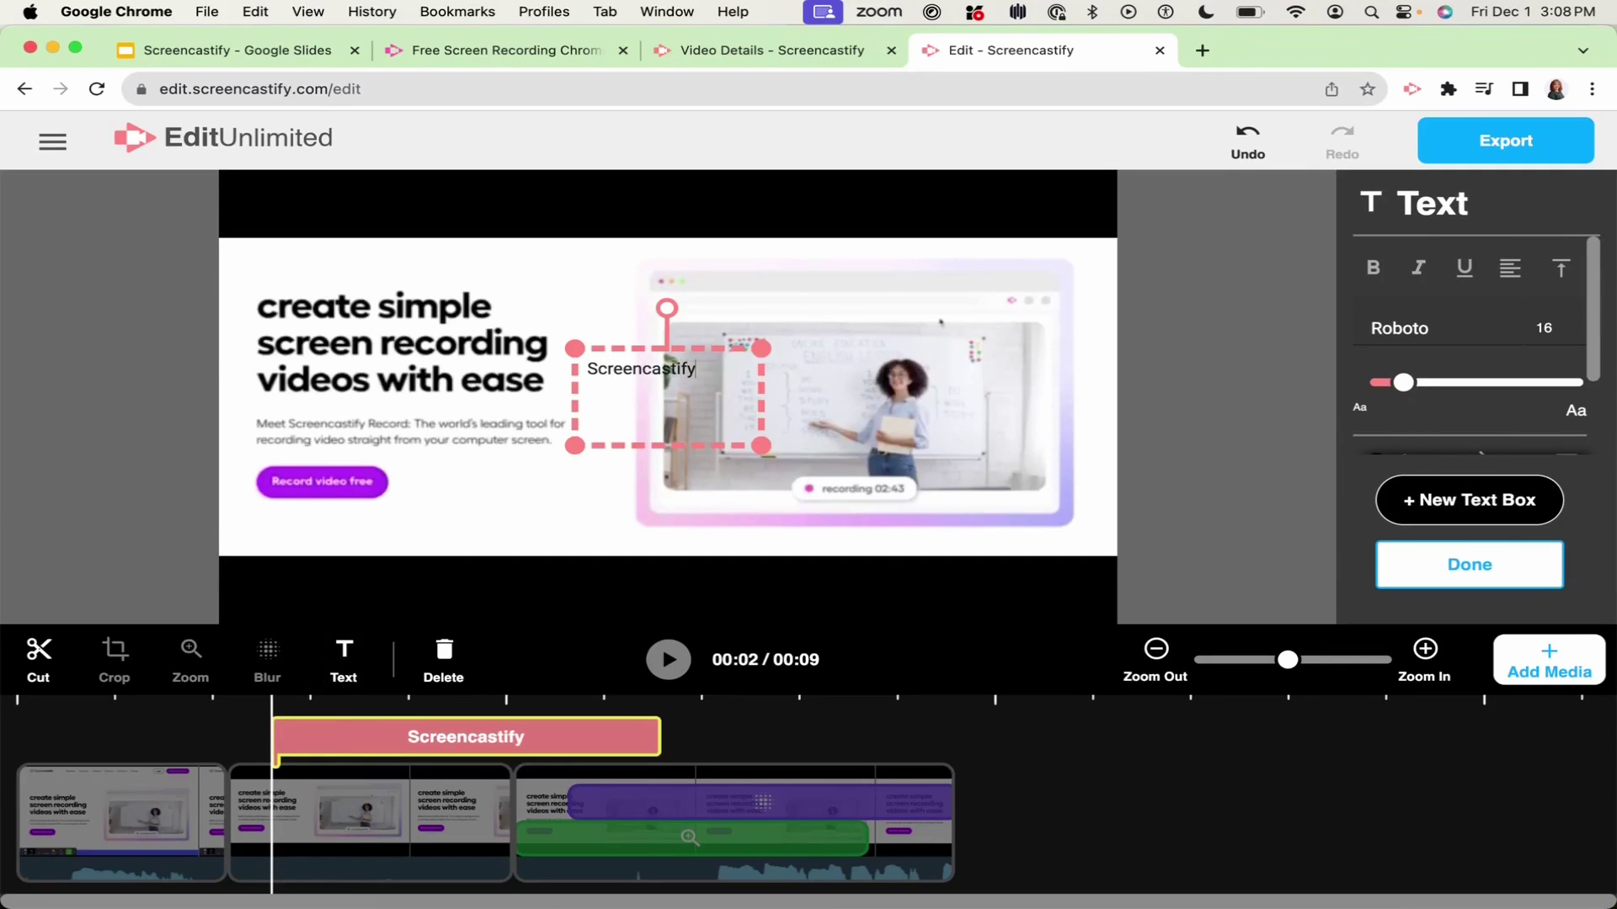
{"action": "left_click_drag", "start_coordinate": [1403, 383], "coordinate": [1425, 385]}
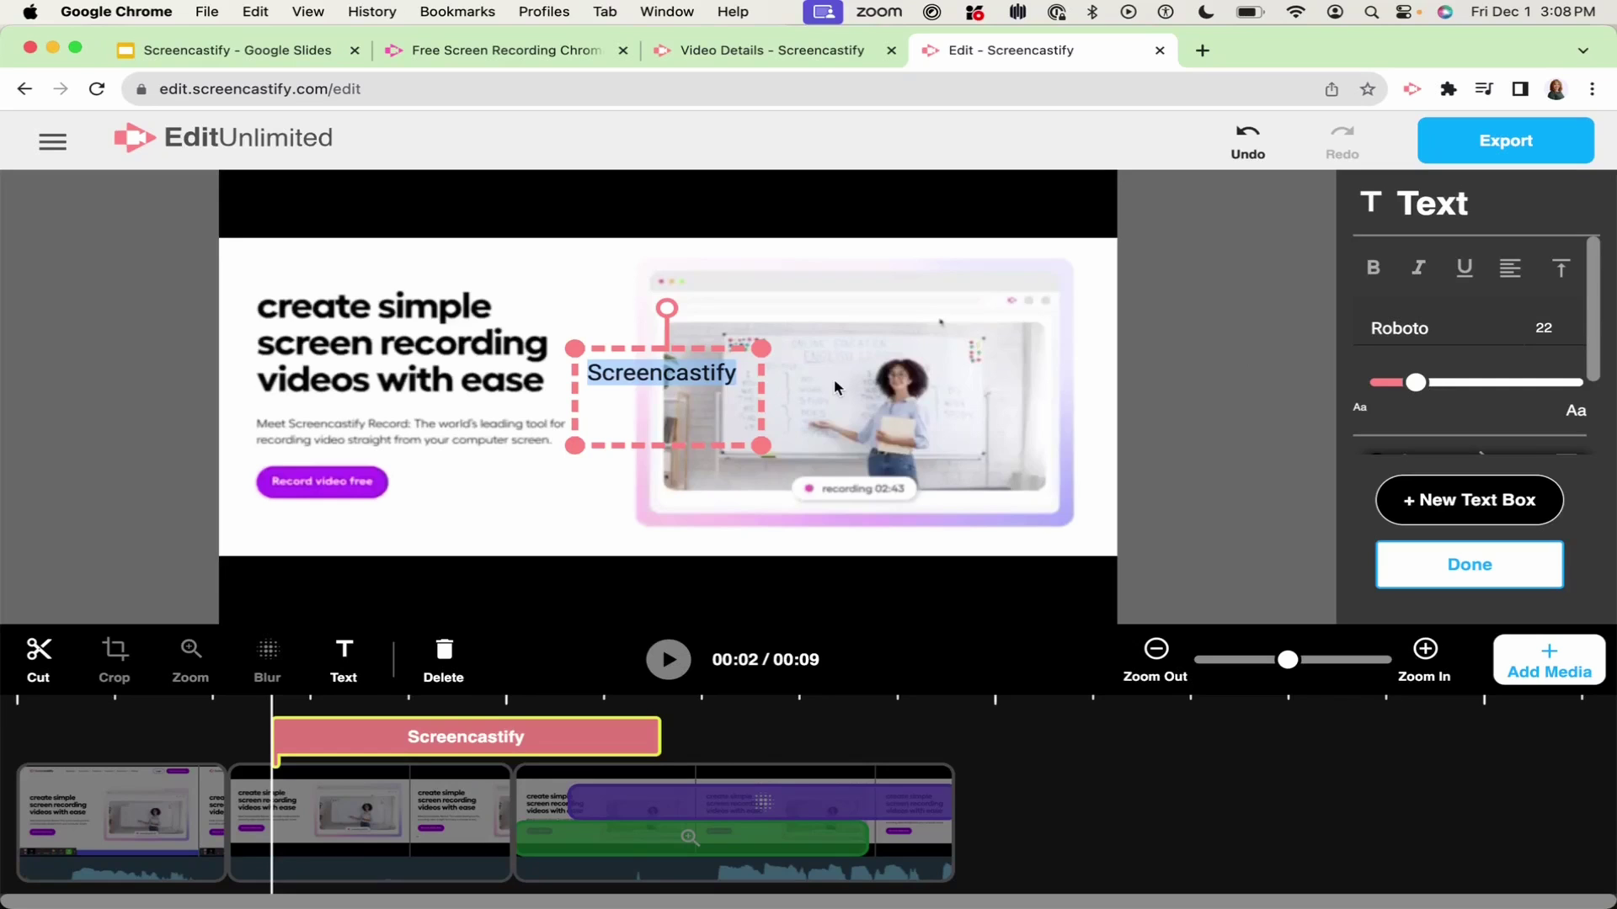
{"action": "left_click_drag", "start_coordinate": [710, 343], "coordinate": [499, 252]}
Reposition the caption clip on the timeline and shorten it to show briefly in the second clip.
{"action": "left_click", "coordinate": [390, 738]}
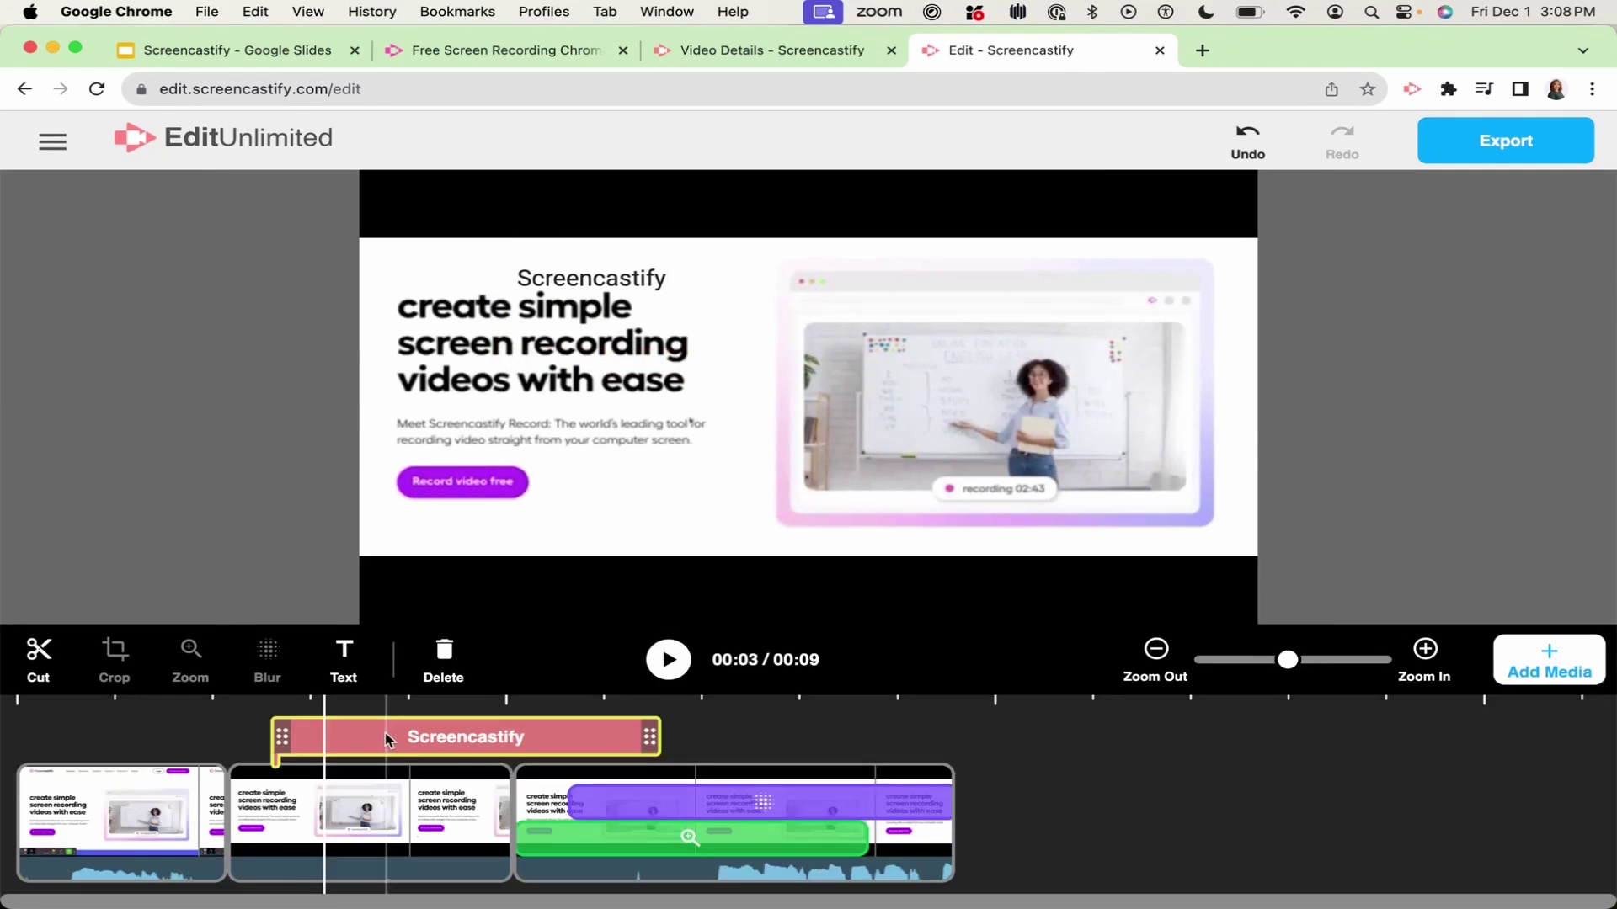
{"action": "mouse_move", "coordinate": [383, 736]}
{"action": "left_mouse_down"}
{"action": "mouse_move", "coordinate": [255, 731]}
{"action": "mouse_move", "coordinate": [360, 733]}
{"action": "left_mouse_up"}
{"action": "mouse_move", "coordinate": [625, 729]}
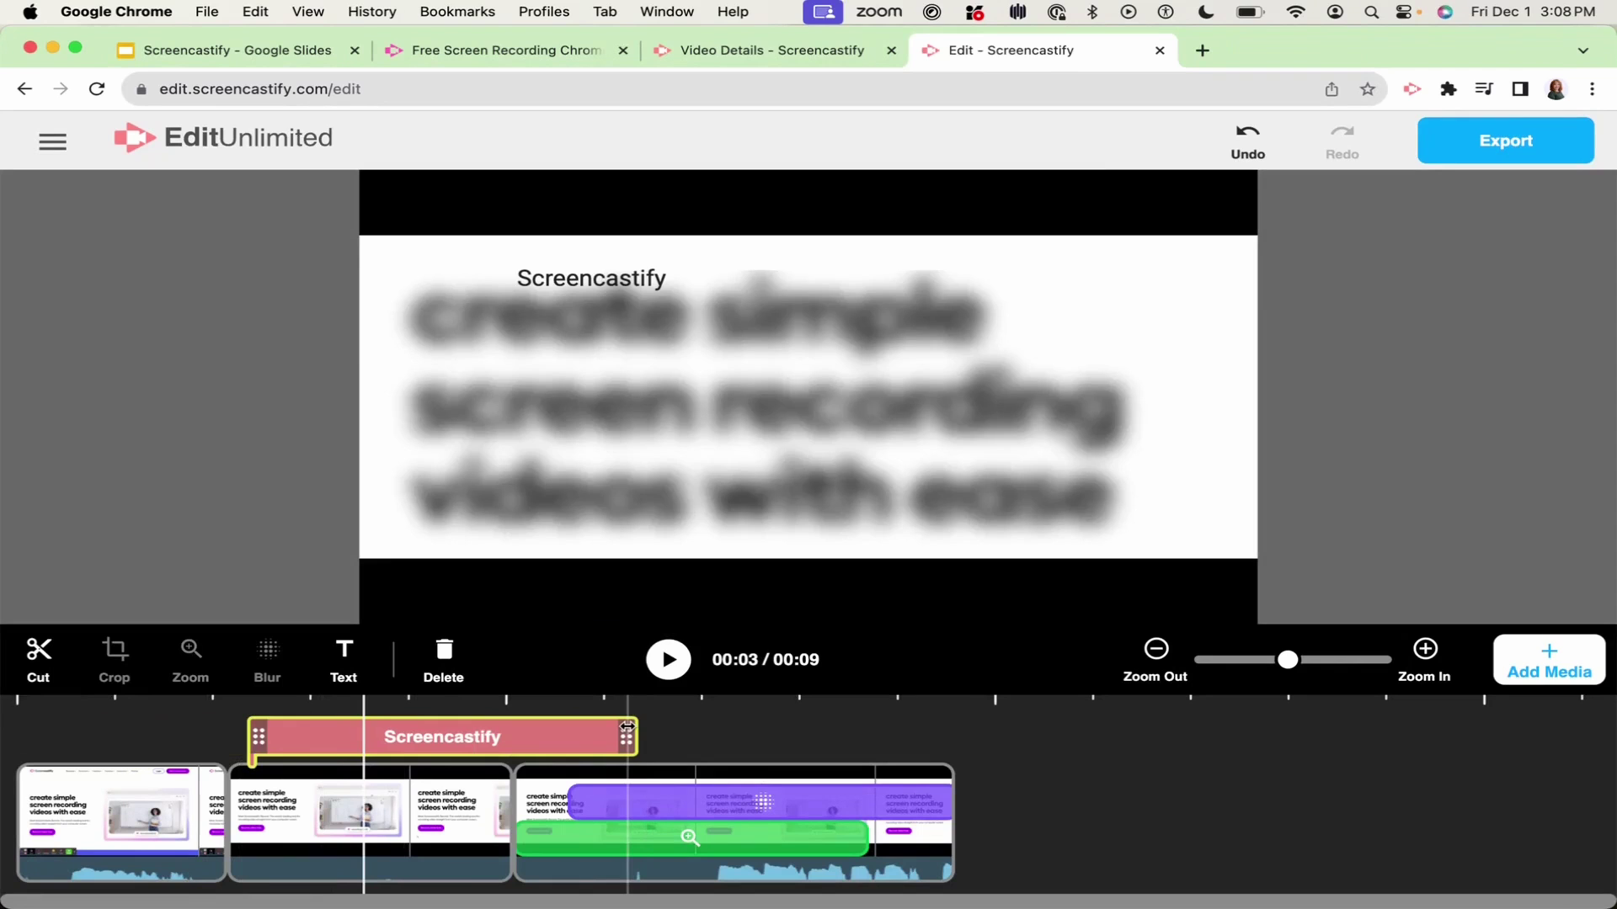
{"action": "left_click_drag", "start_coordinate": [625, 729], "coordinate": [429, 731]}
{"action": "left_click_drag", "start_coordinate": [285, 729], "coordinate": [619, 730]}
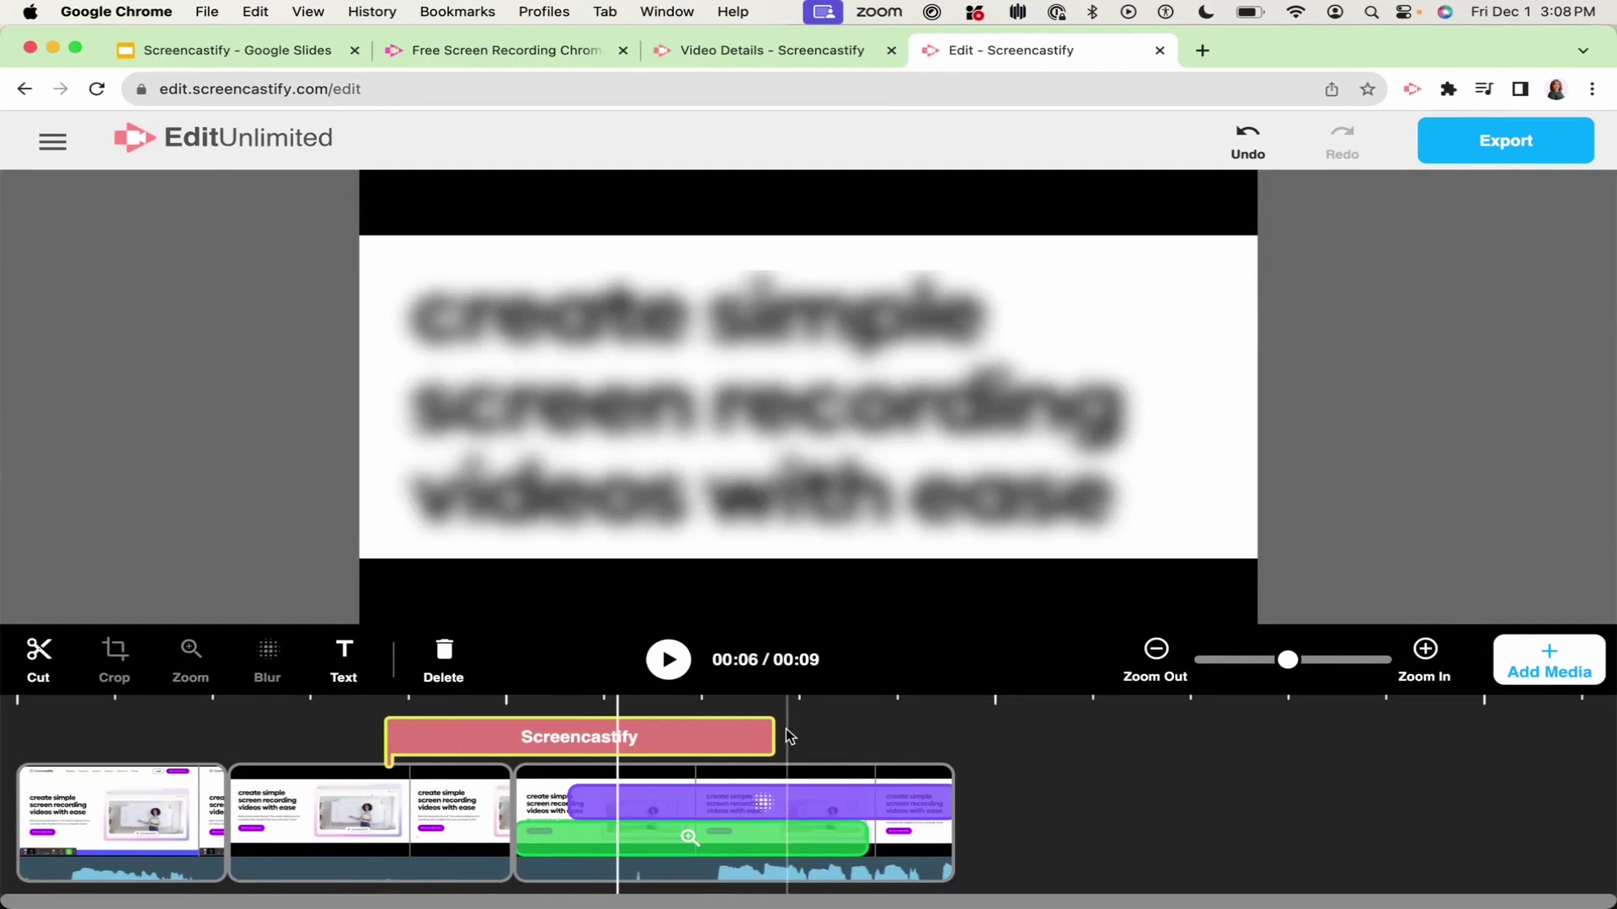
{"action": "left_click_drag", "start_coordinate": [768, 731], "coordinate": [537, 731]}
{"action": "left_click", "coordinate": [279, 733]}
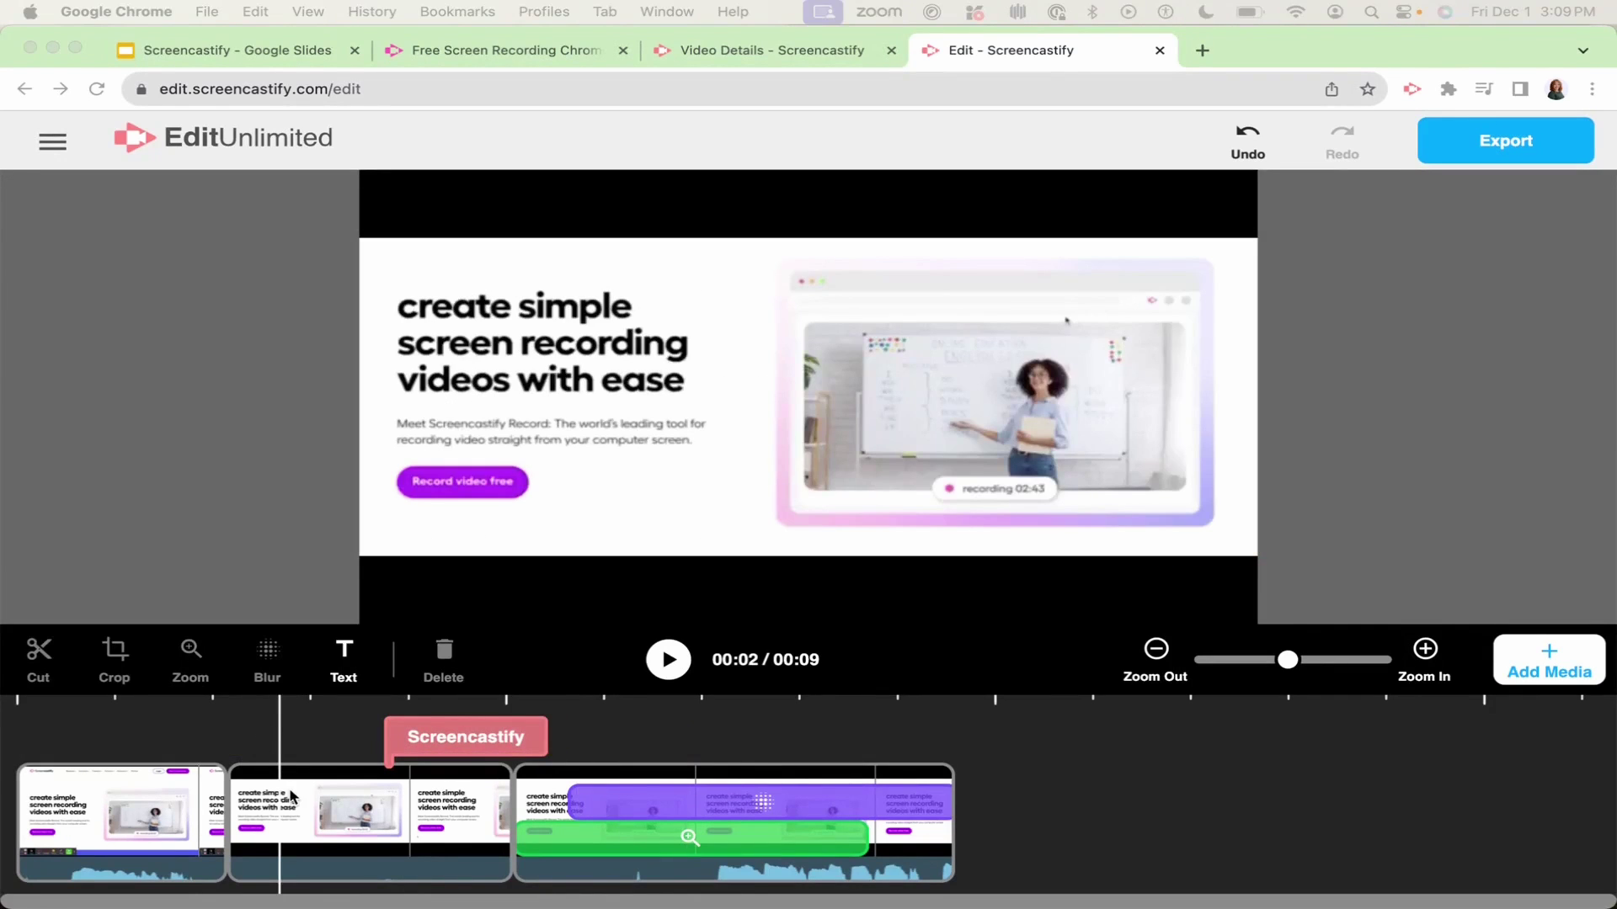
Add a zoom on the second clip and place the zoom area over the headline.
{"action": "left_click", "coordinate": [311, 813]}
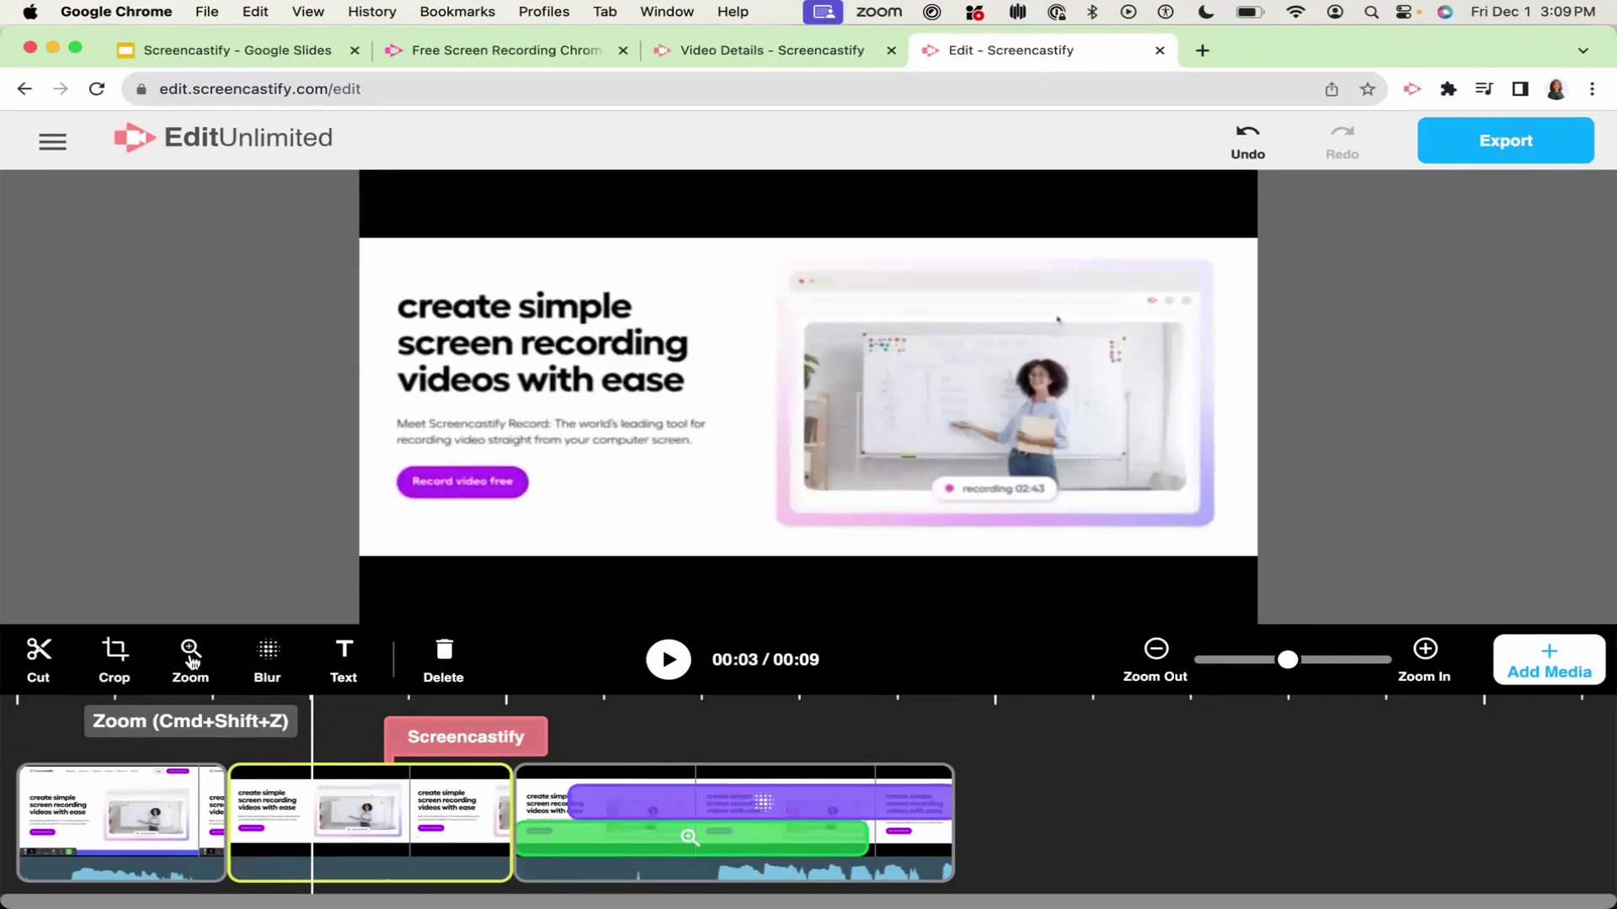
{"action": "left_click", "coordinate": [192, 661]}
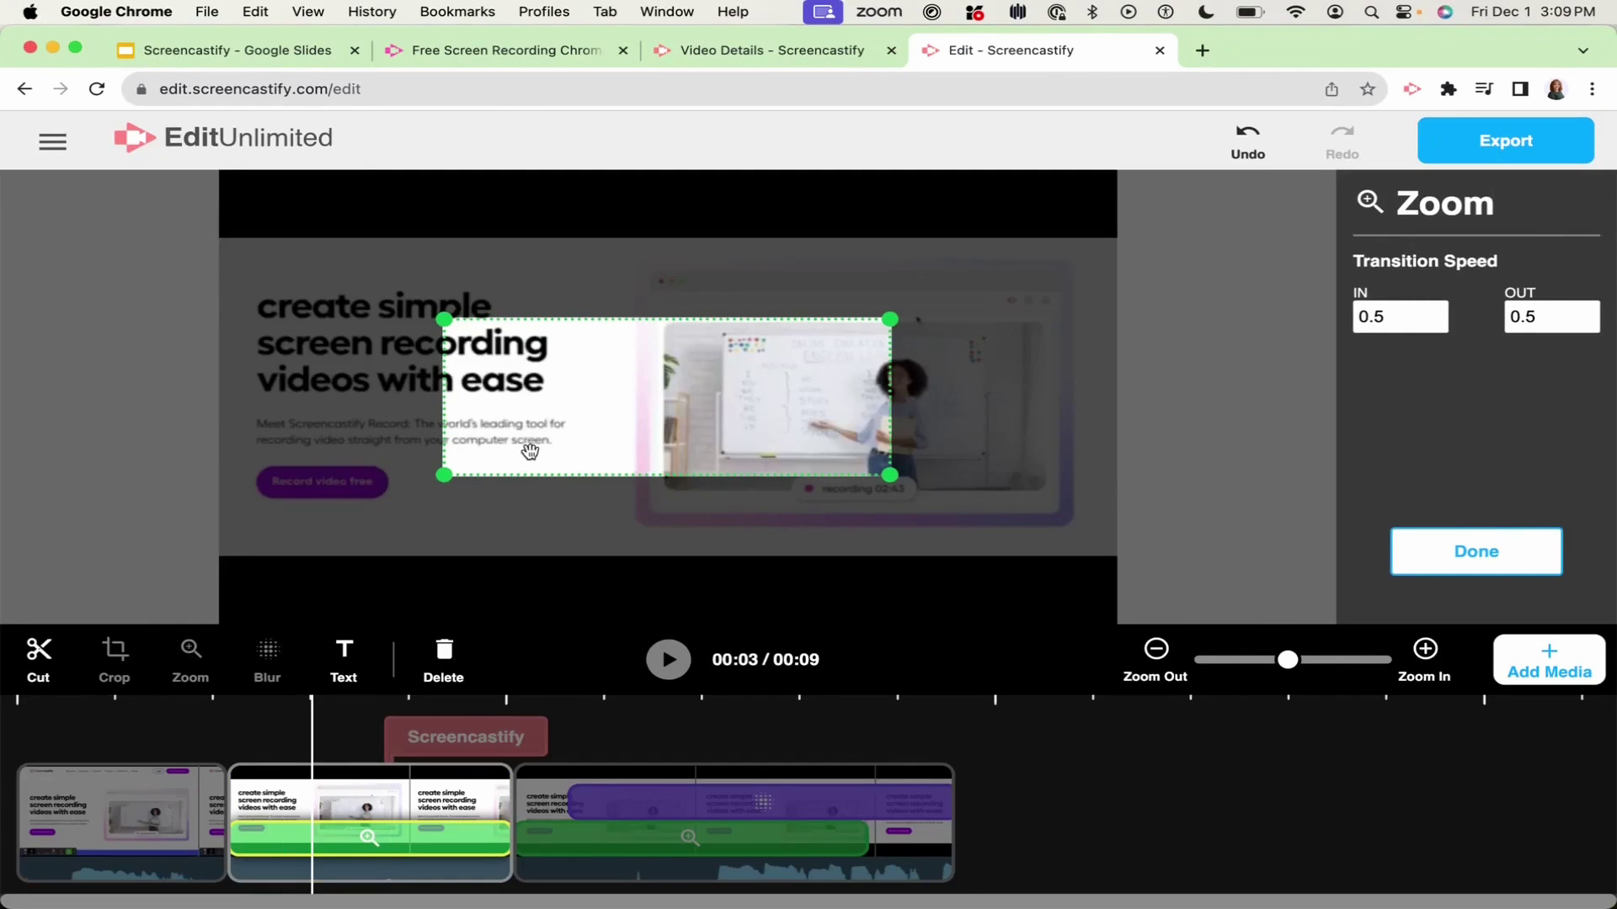
{"action": "left_click_drag", "start_coordinate": [530, 451], "coordinate": [301, 402]}
Add a blur to the first clip stretched over the whole three-line headline.
{"action": "left_click", "coordinate": [117, 809]}
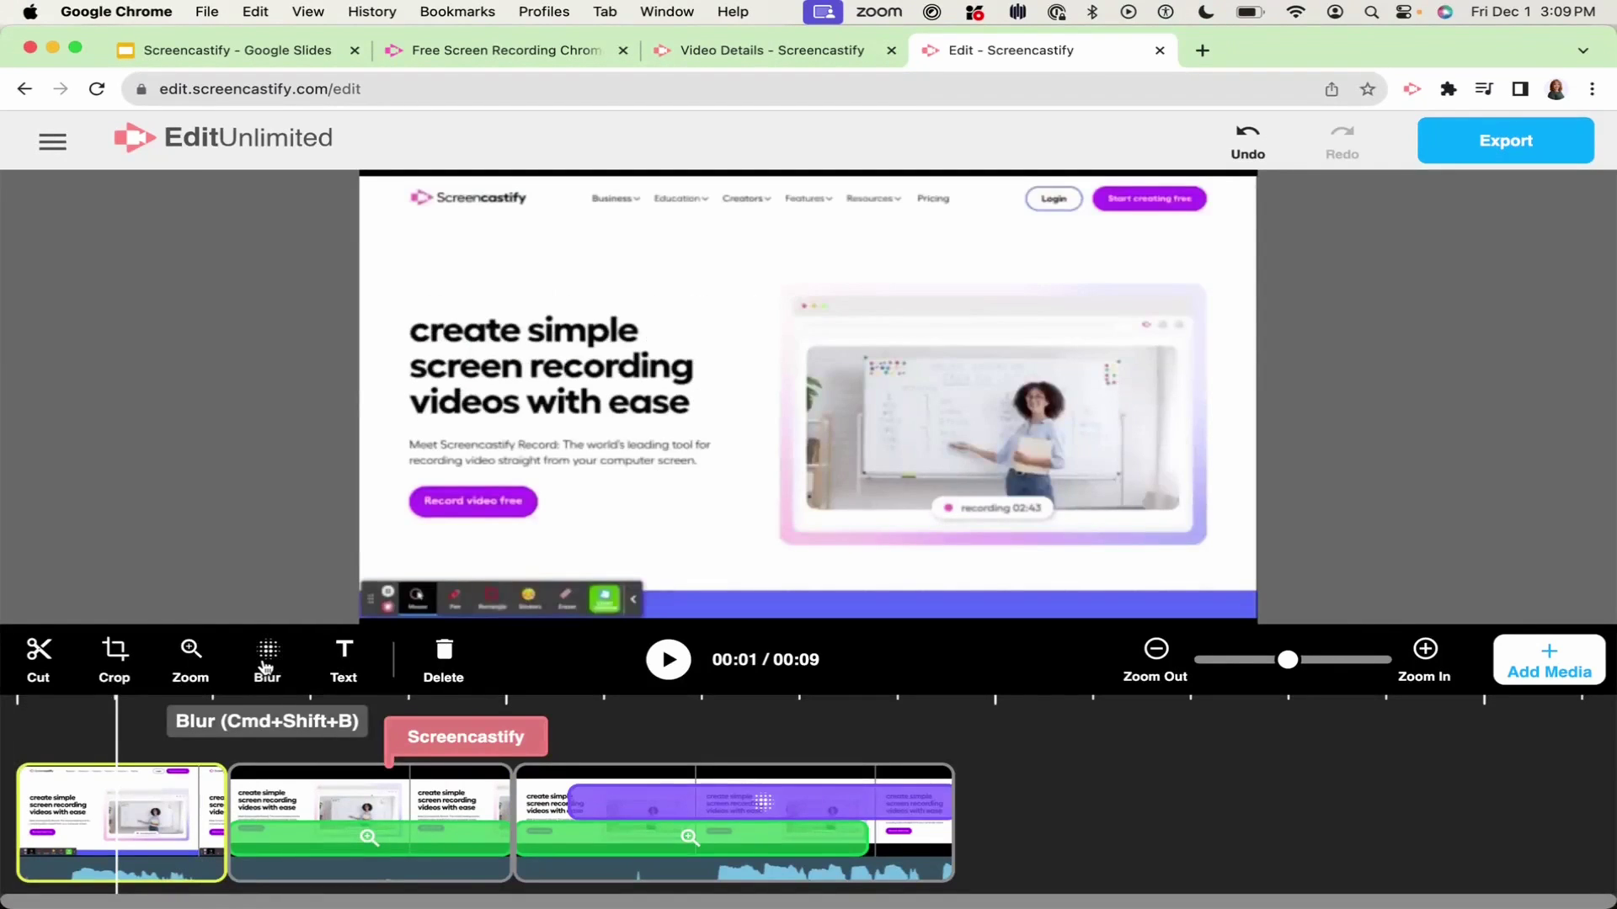
{"action": "left_click", "coordinate": [267, 661]}
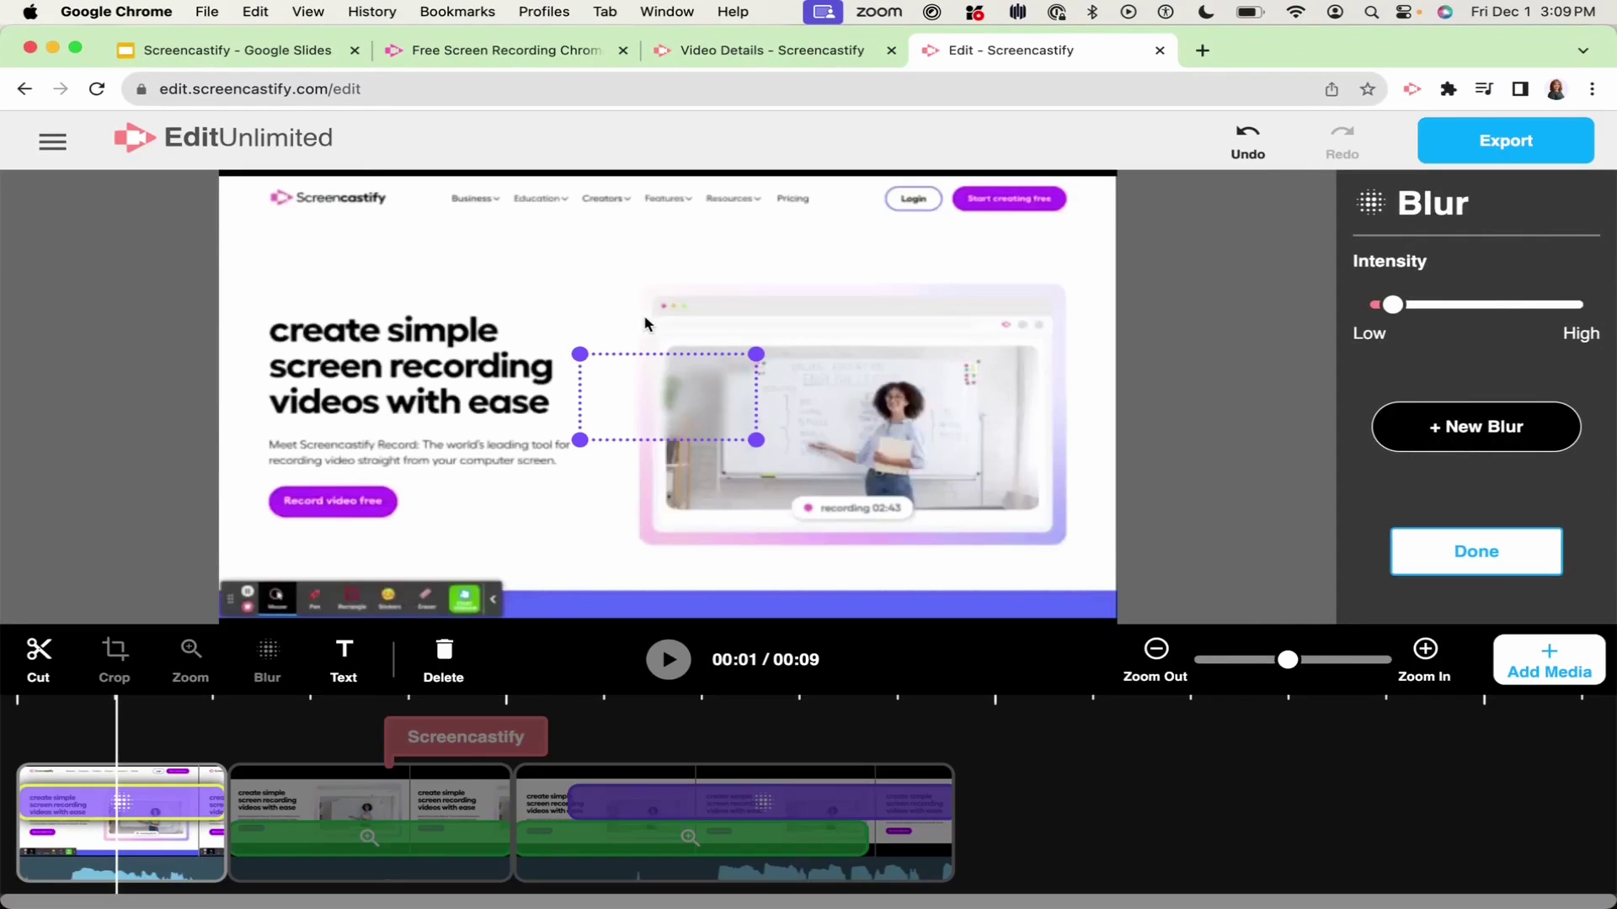
{"action": "left_click_drag", "start_coordinate": [672, 385], "coordinate": [357, 346]}
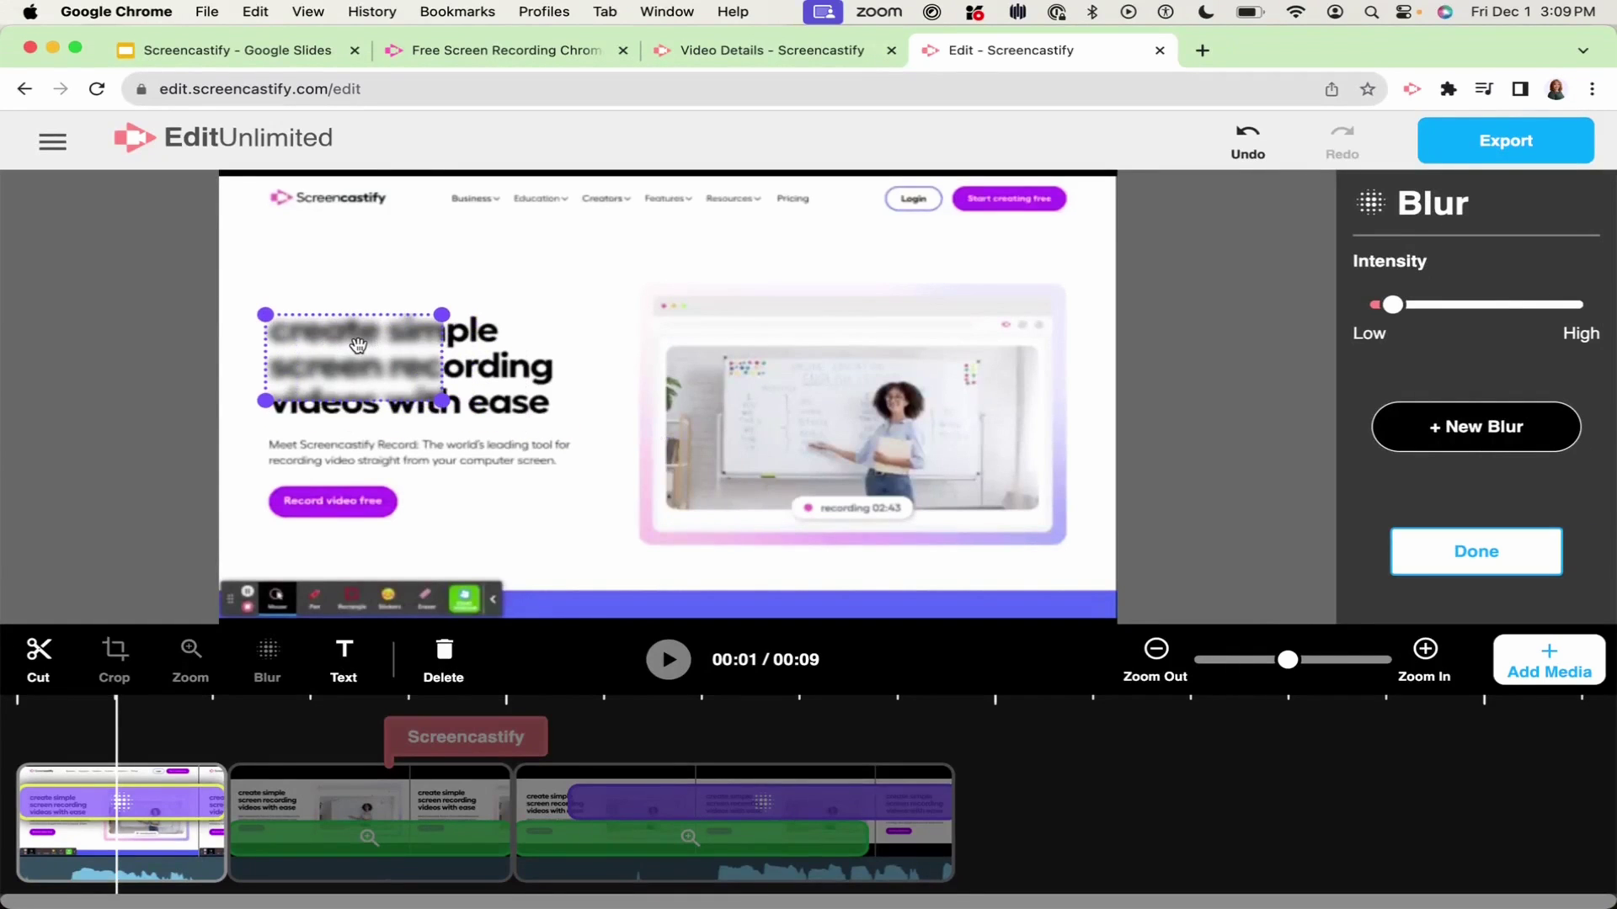
{"action": "left_click_drag", "start_coordinate": [441, 400], "coordinate": [587, 416]}
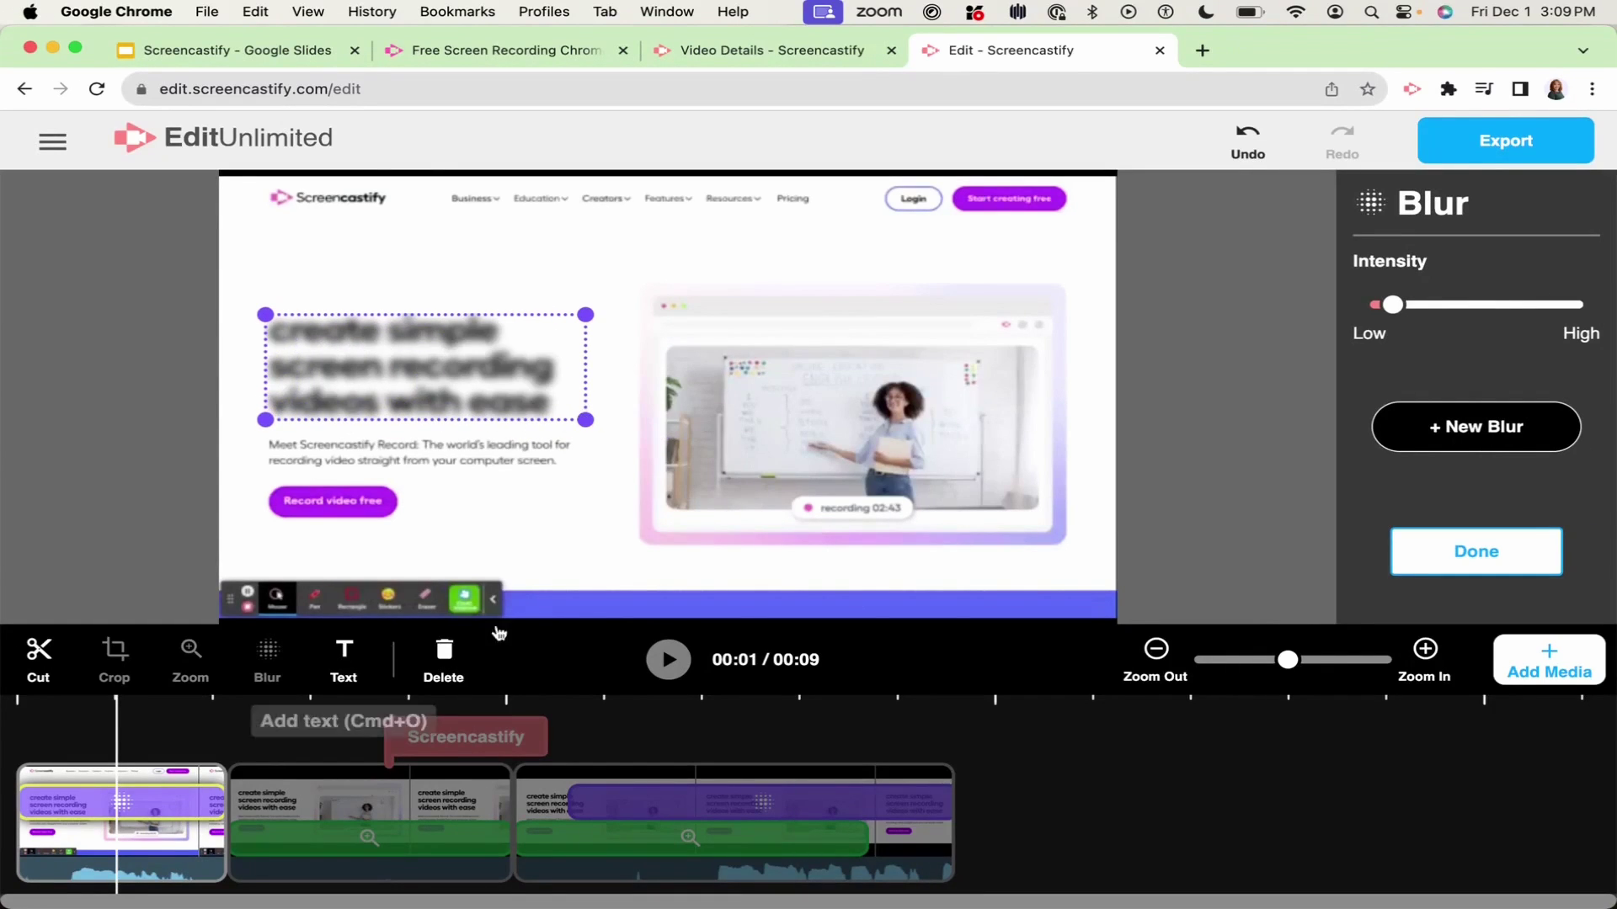
{"action": "left_click", "coordinate": [1476, 550]}
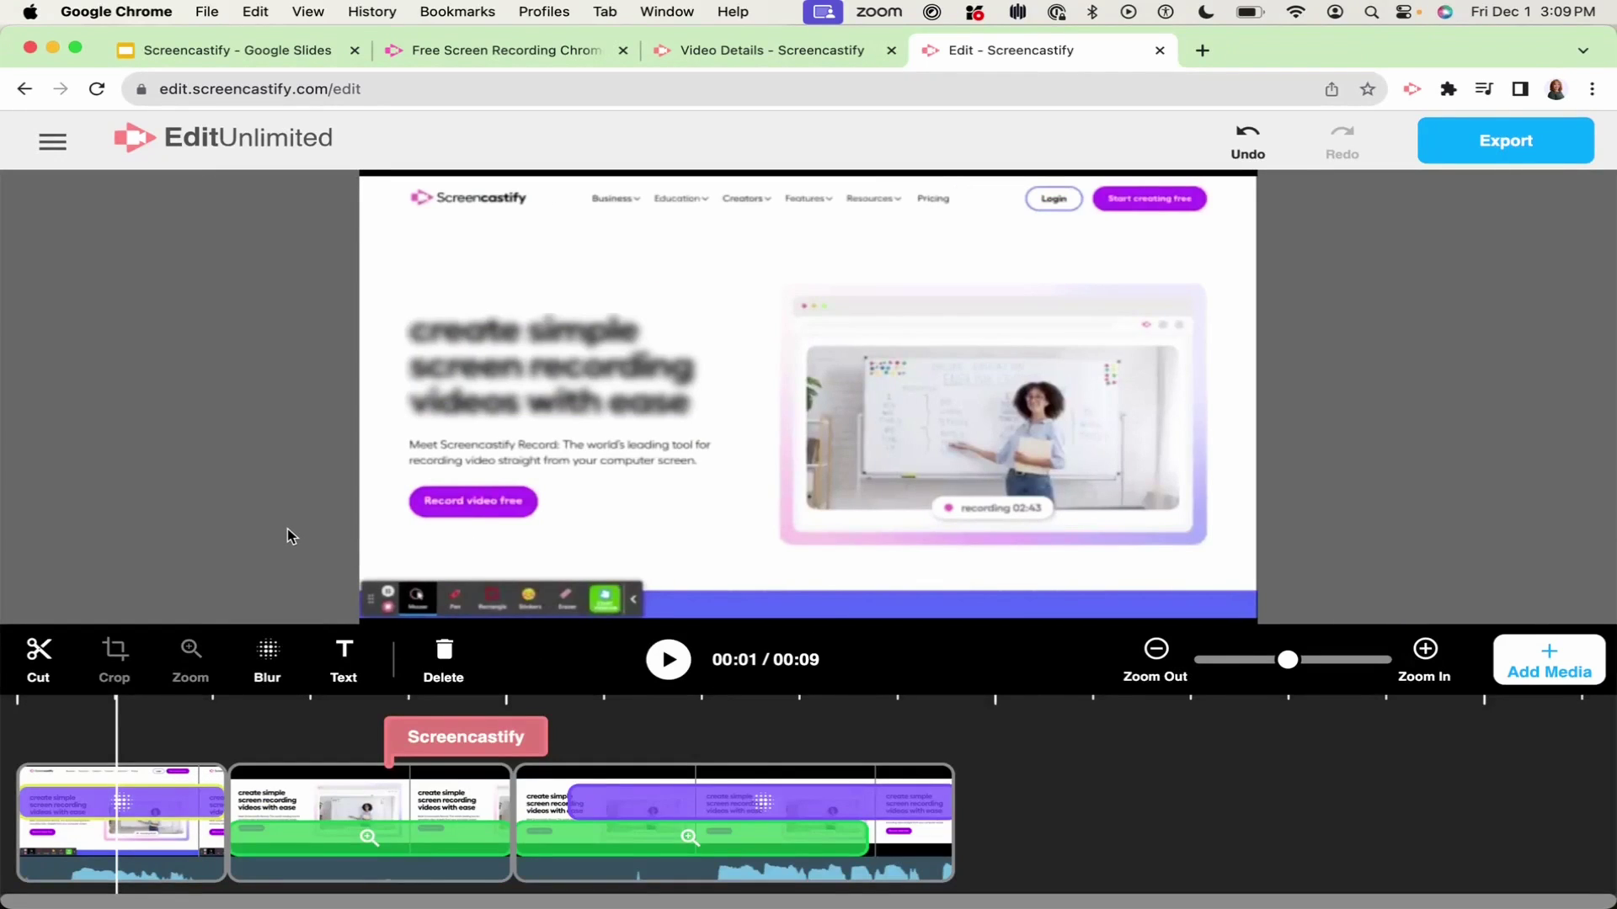
{"action": "mouse_move", "coordinate": [121, 873]}
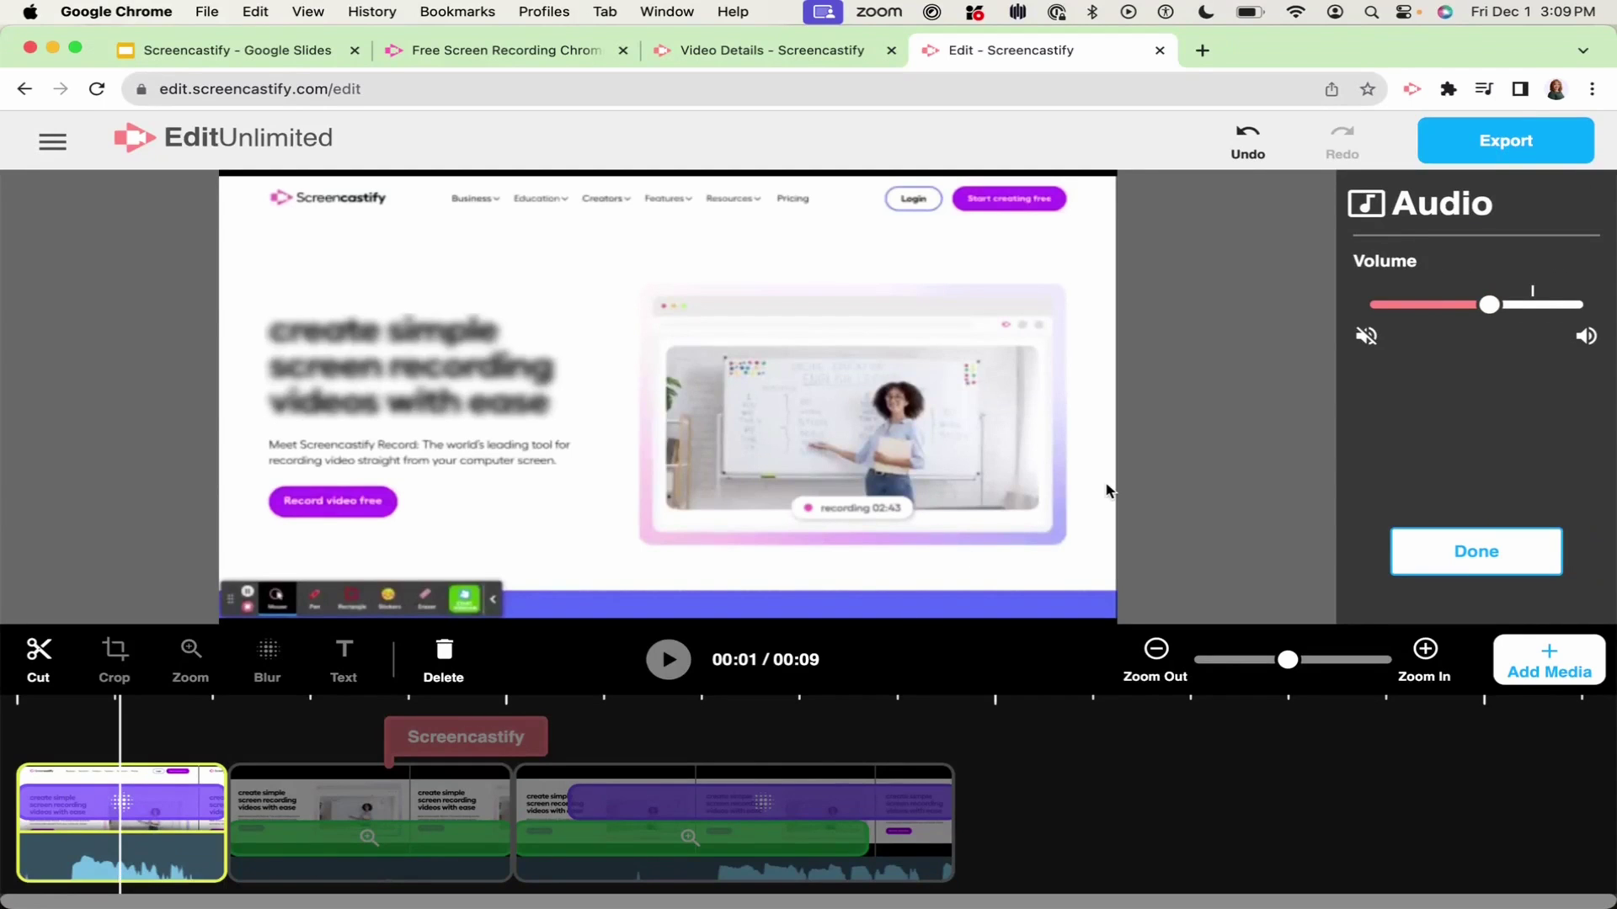
Close the audio settings and export the edited video to Screencastify.
{"action": "left_click", "coordinate": [1273, 416]}
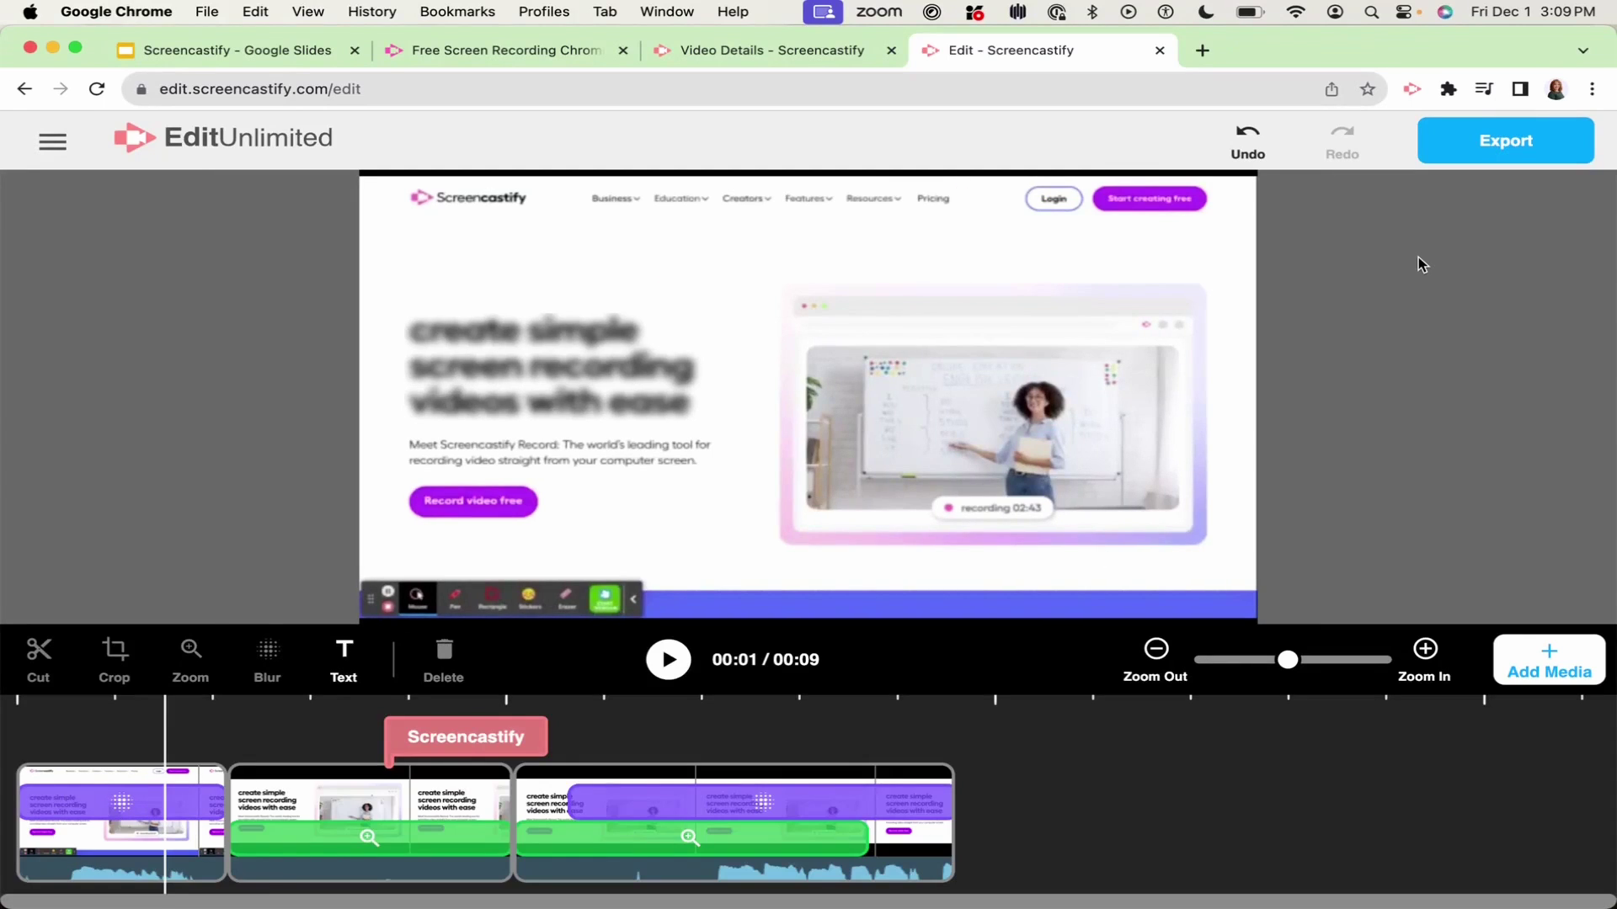
{"action": "left_click", "coordinate": [1489, 143]}
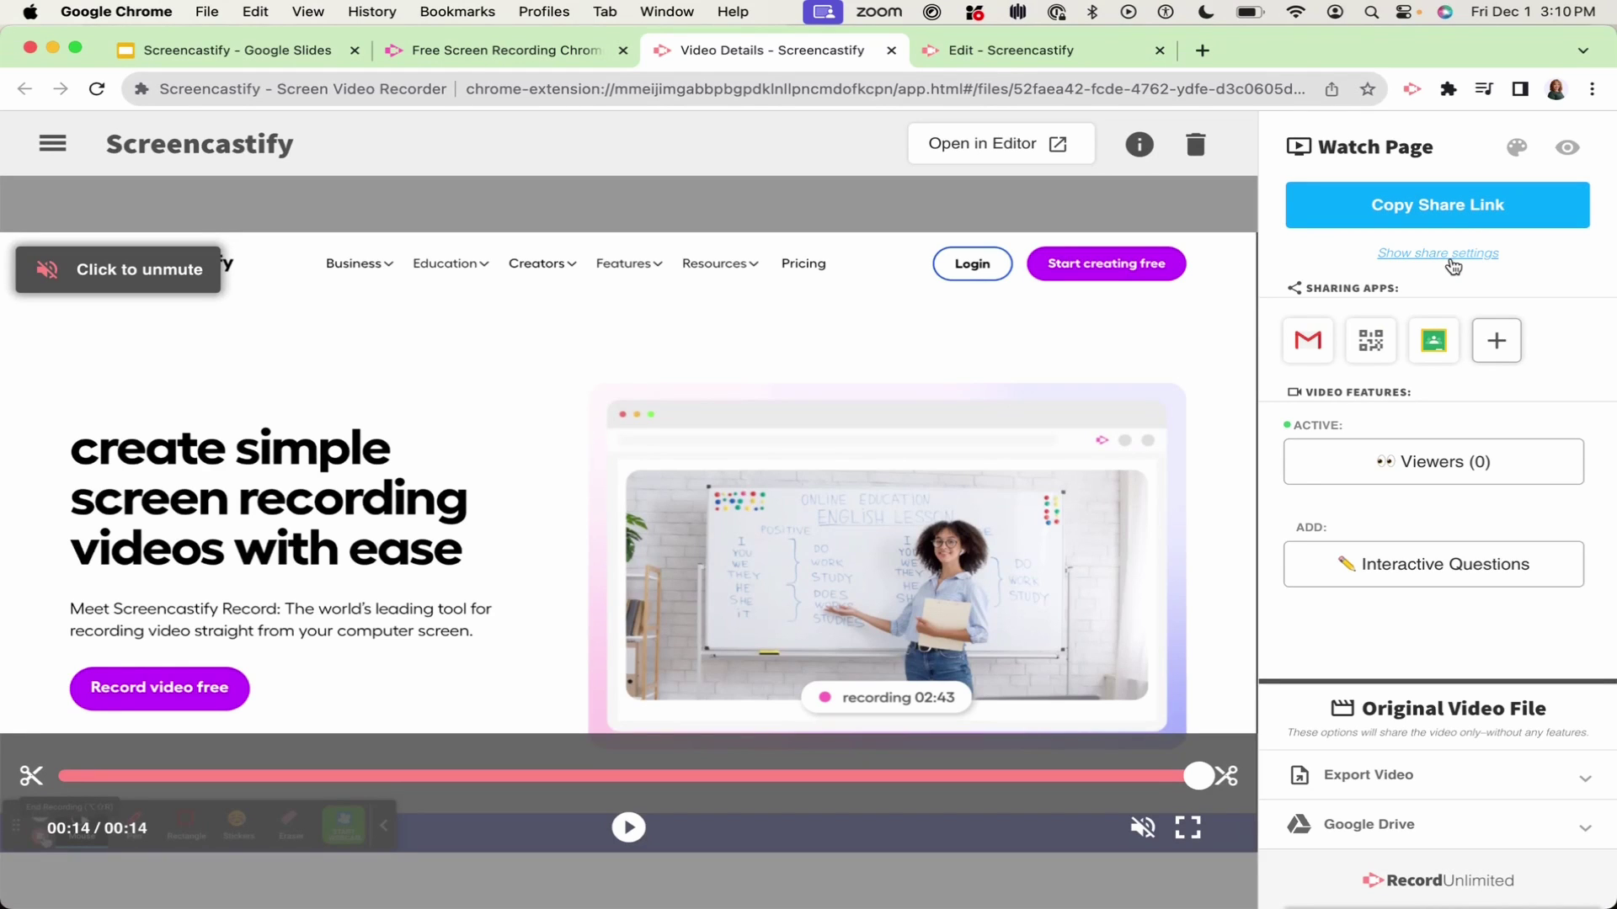
Set the watch page access to Anyone with link and copy the share link.
{"action": "left_click", "coordinate": [1453, 255]}
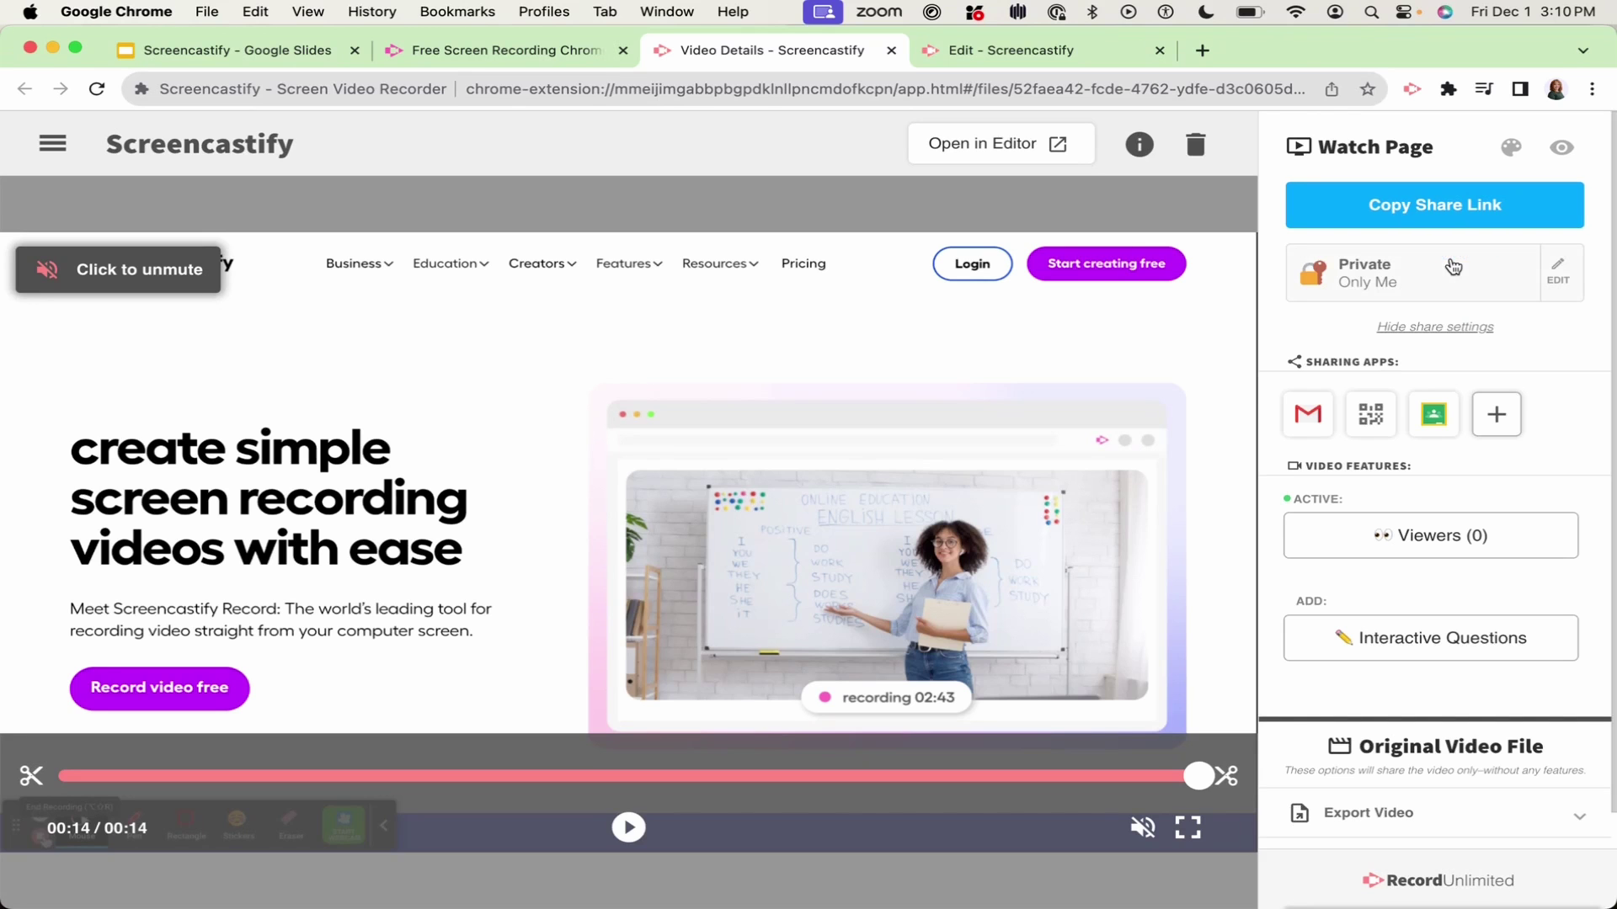
{"action": "left_click", "coordinate": [1557, 271]}
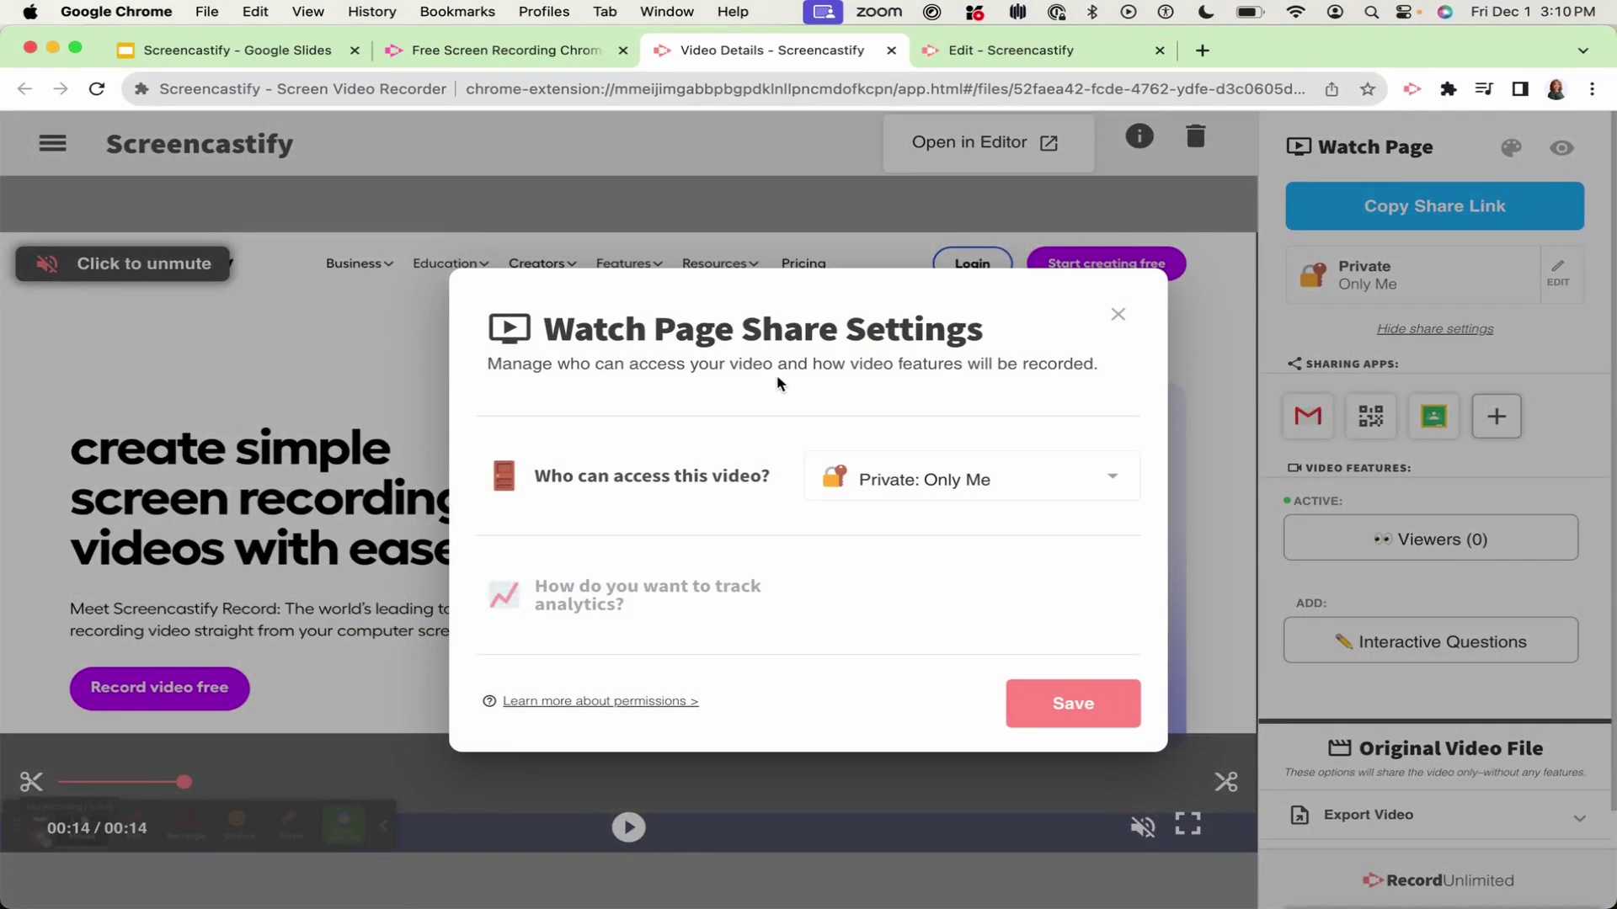
{"action": "left_click", "coordinate": [1116, 315]}
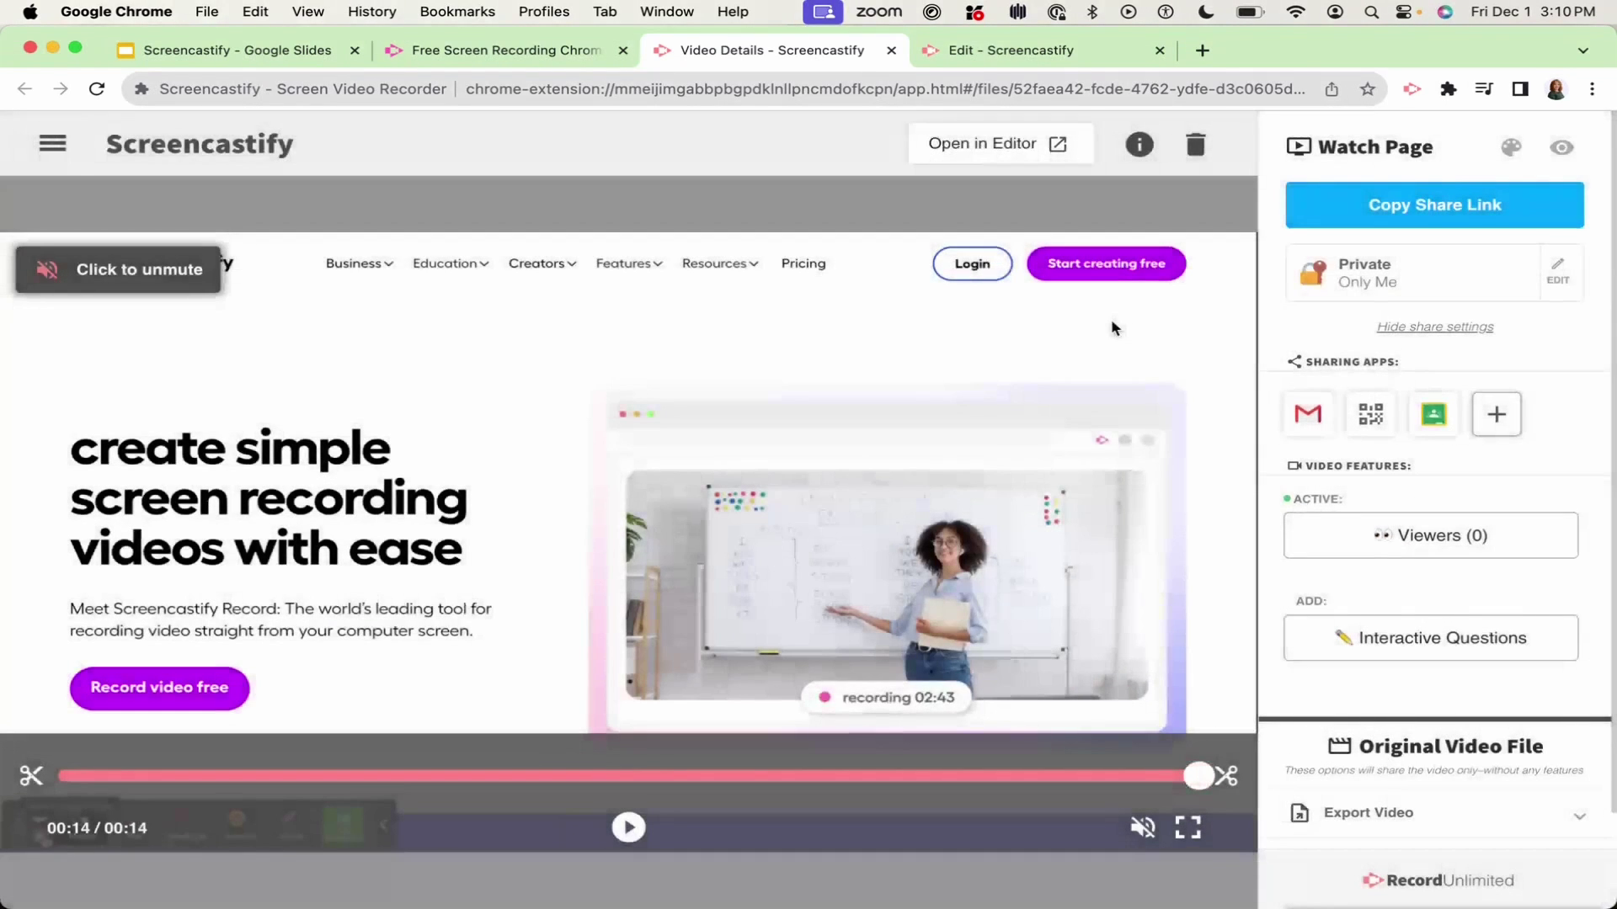
{"action": "left_click", "coordinate": [1400, 207]}
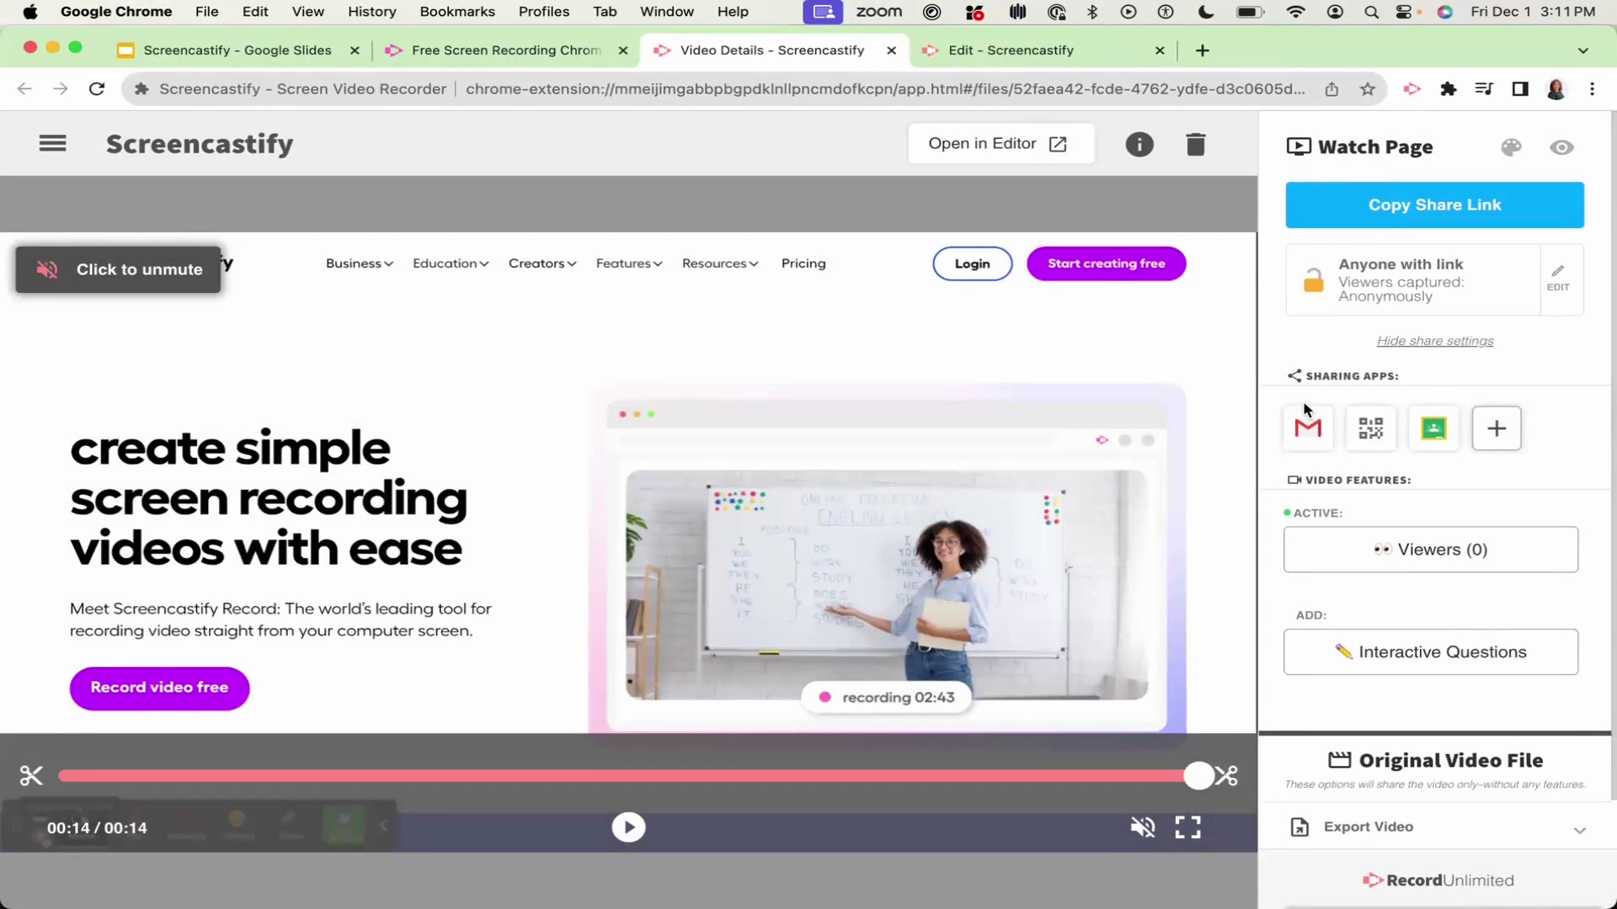